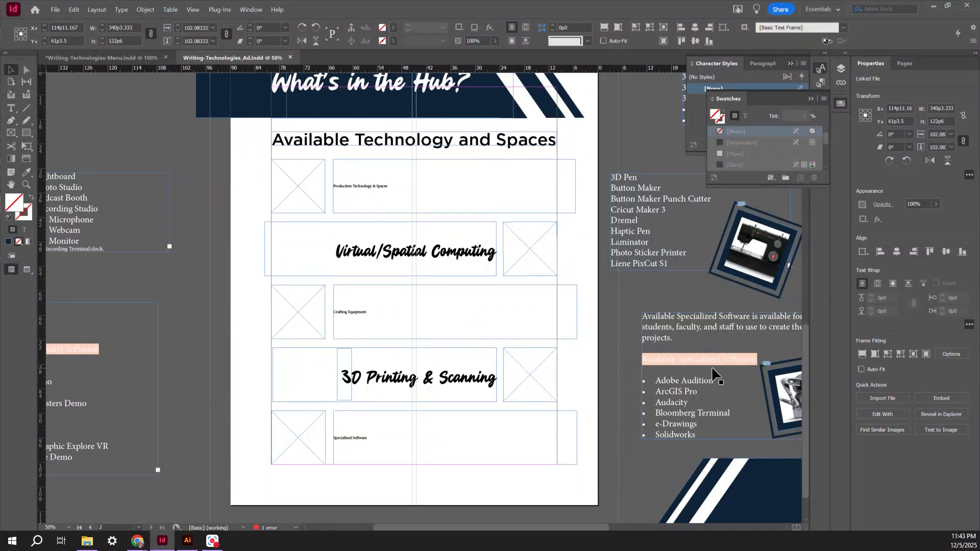
Step: Show the CC Libraries and open My Library to browse its saved styles and graphics
scroll(617, 331, up, 1)
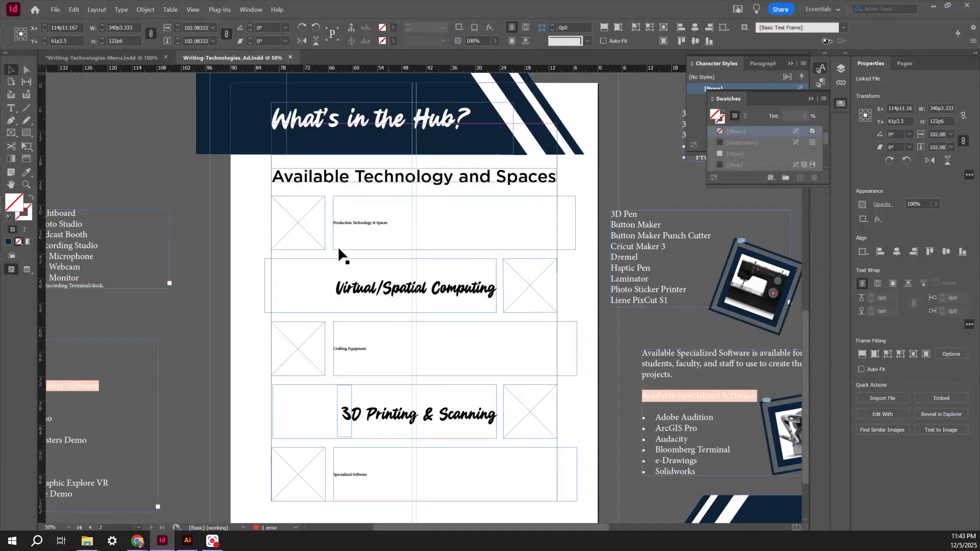
scroll(617, 320, up, 1)
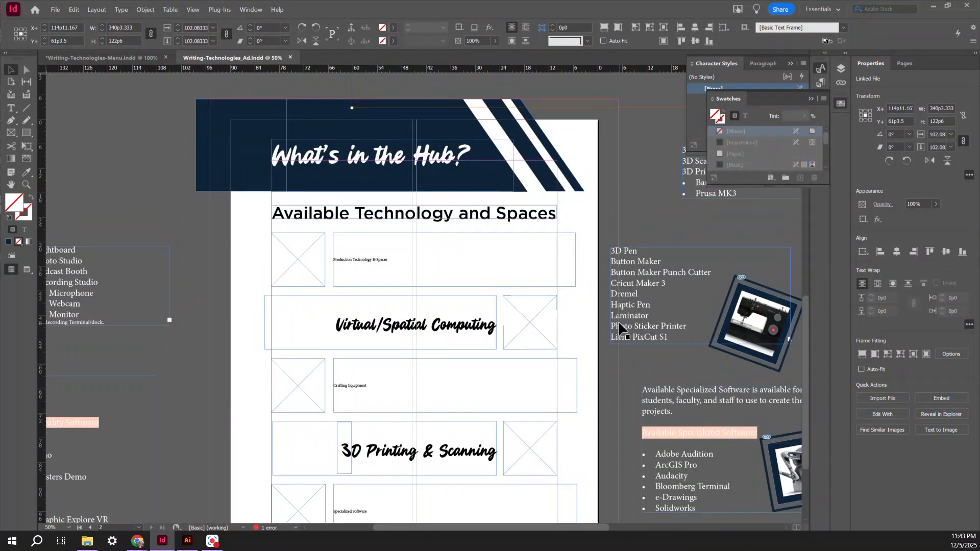
click(246, 9)
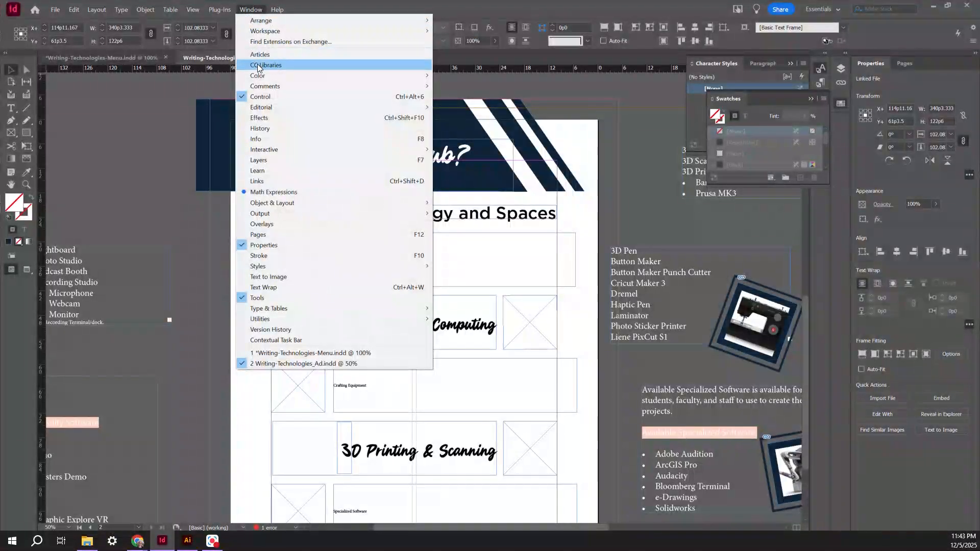
click(258, 65)
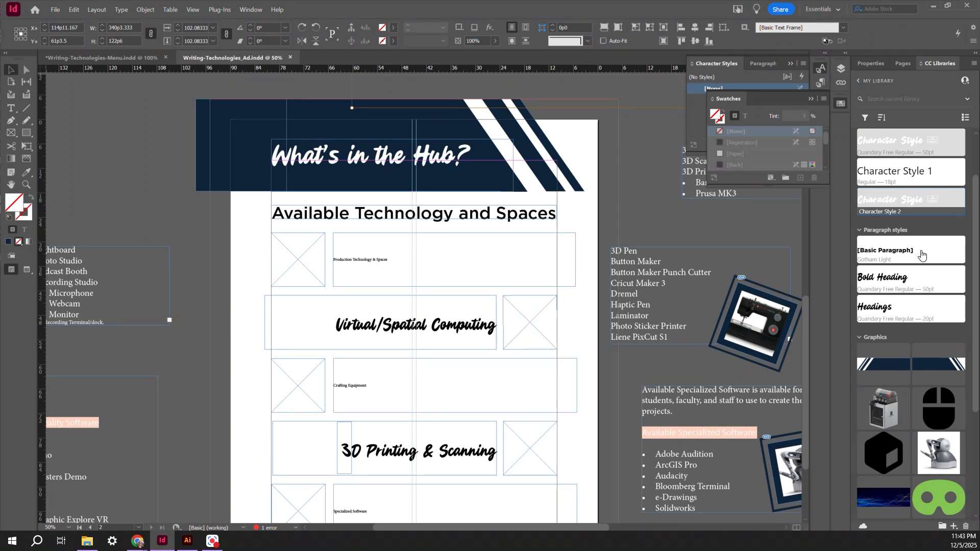
click(859, 81)
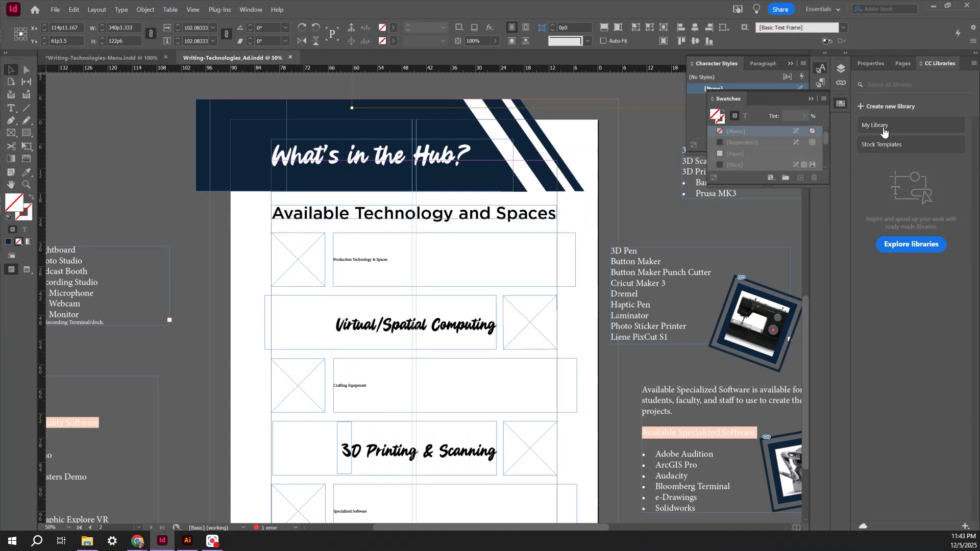
click(910, 133)
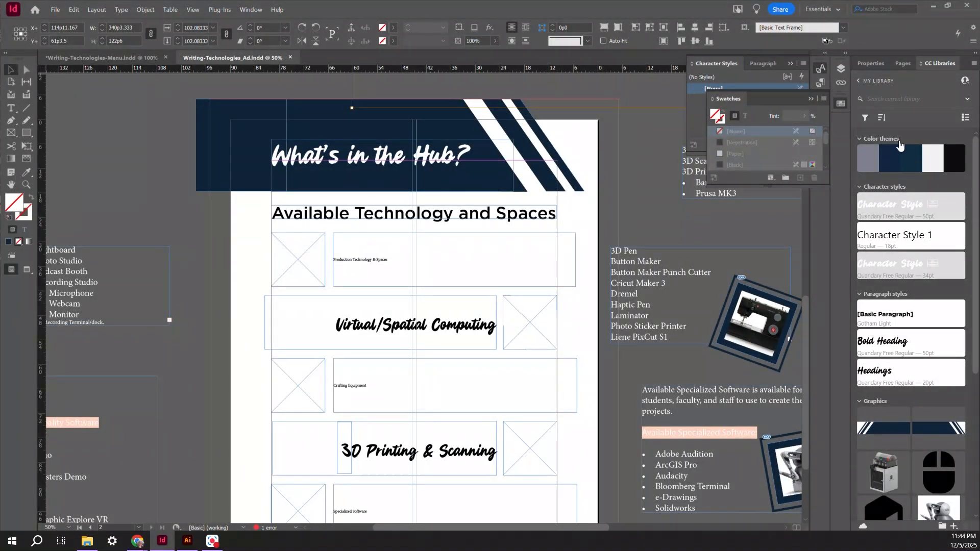
scroll(908, 380, down, 5)
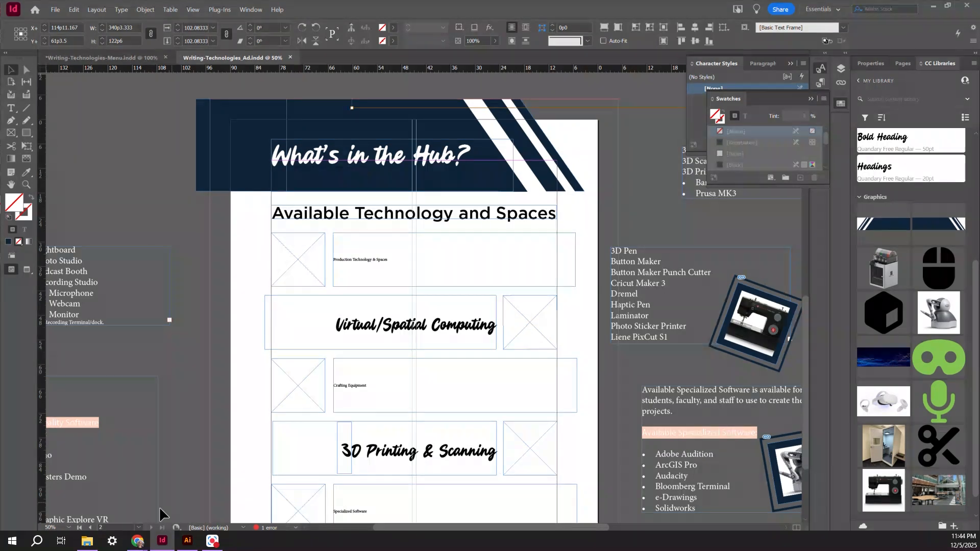
Step: Place bambu-x1.png from the Downloads folder on the pasteboard beside the page and add its frame to My Library's graphics
click(87, 541)
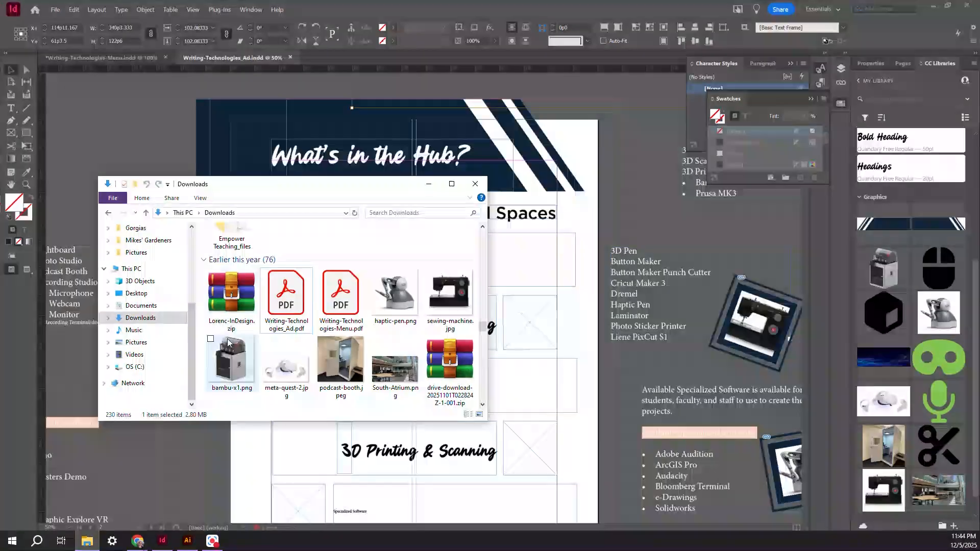
drag(324, 176, 285, 219)
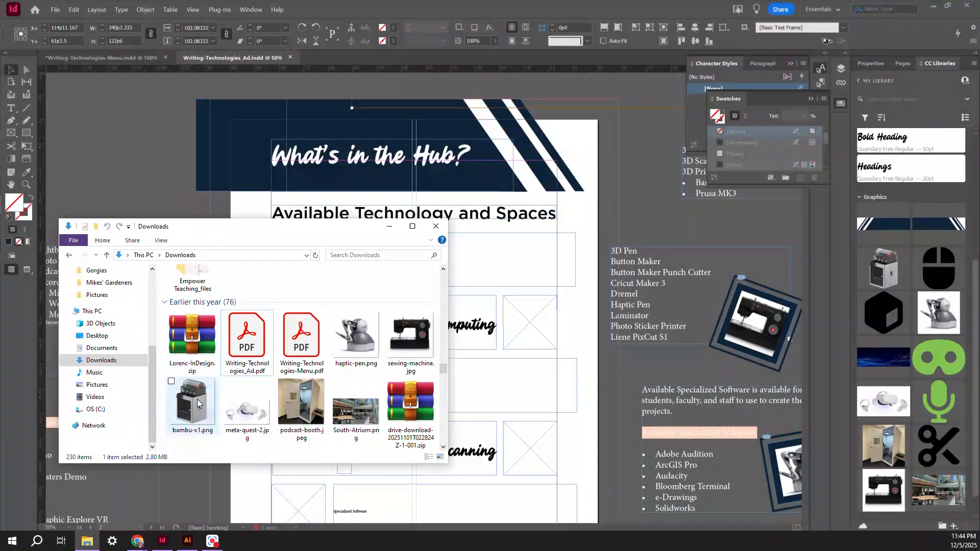
drag(192, 403, 633, 148)
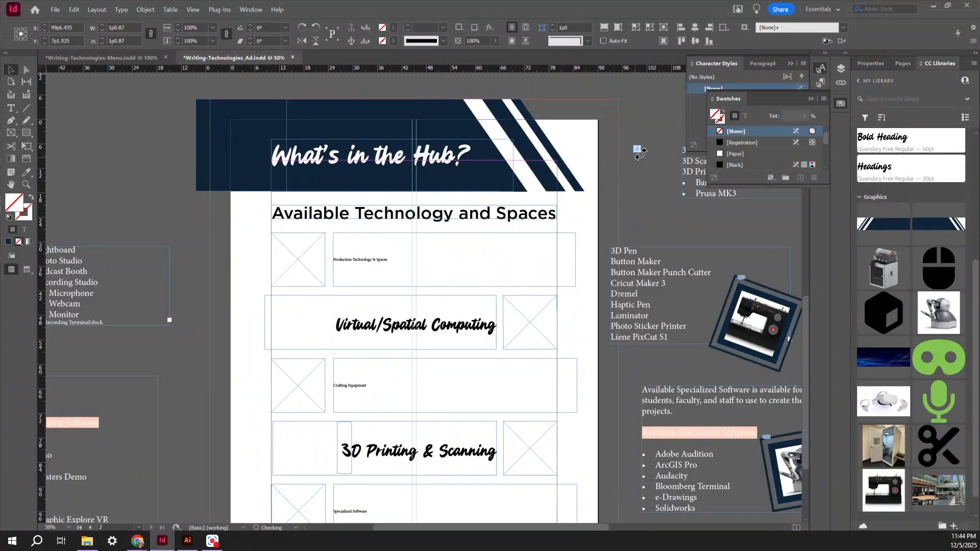
drag(654, 202, 891, 382)
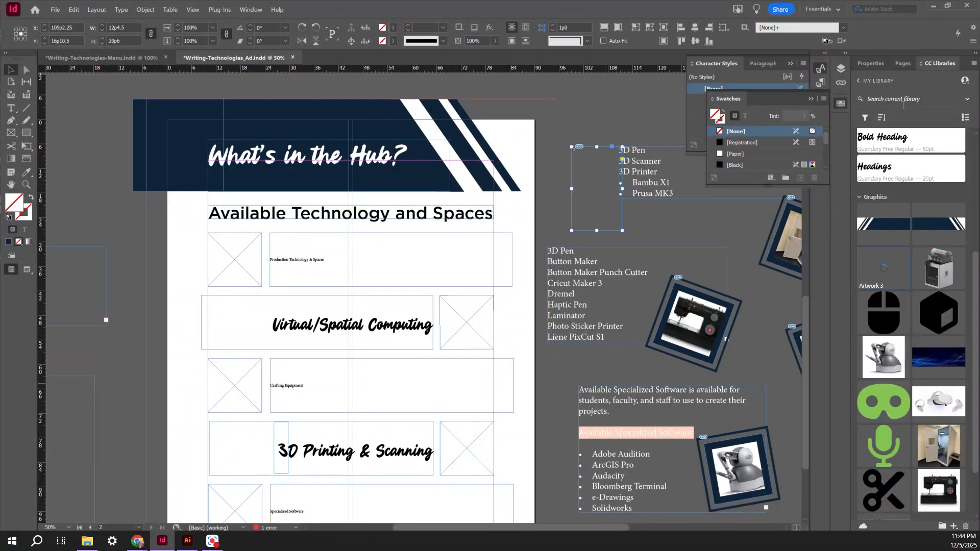
Step: Add the blue network background image on the Innovation Hub page to My Library as a graphic
scroll(498, 252, up, 8)
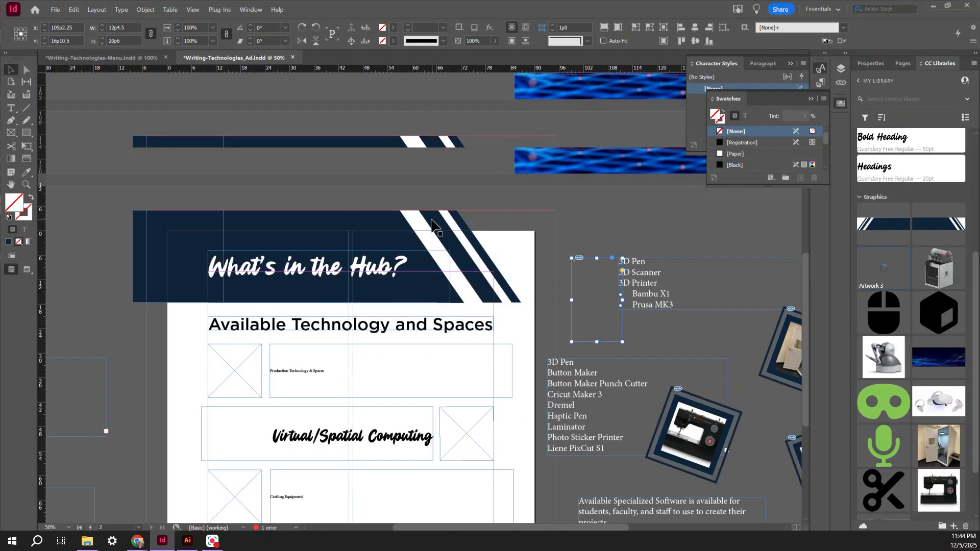
scroll(497, 240, right, 5)
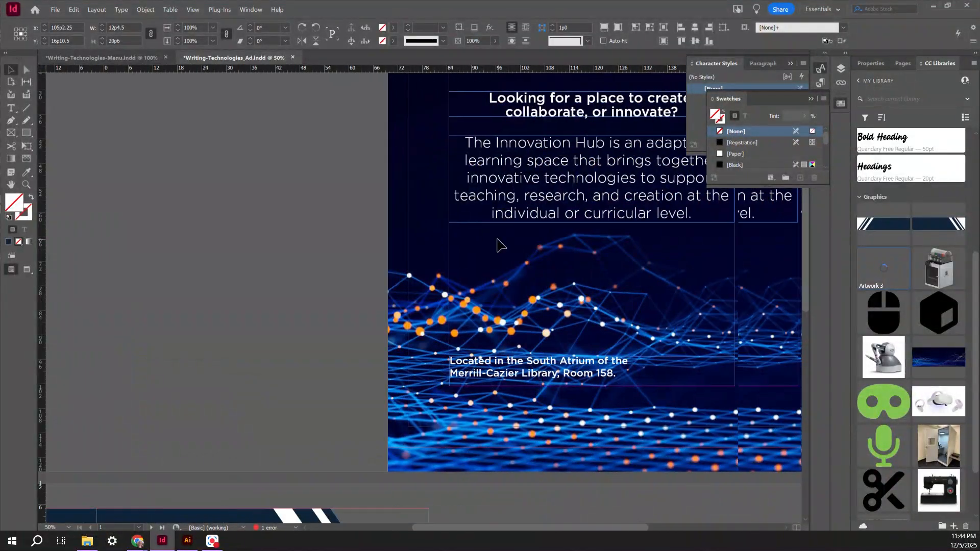
scroll(508, 251, up, 2)
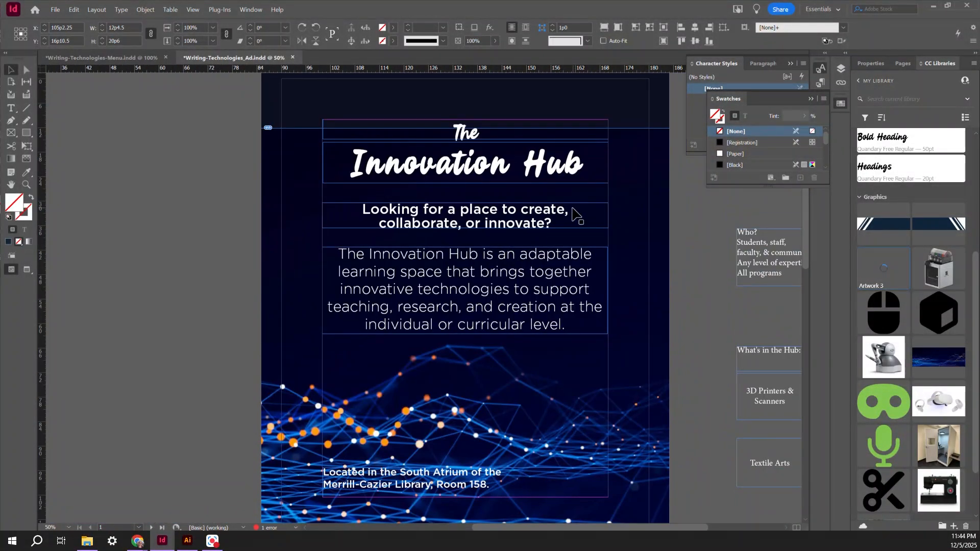
right_click(641, 217)
click(622, 107)
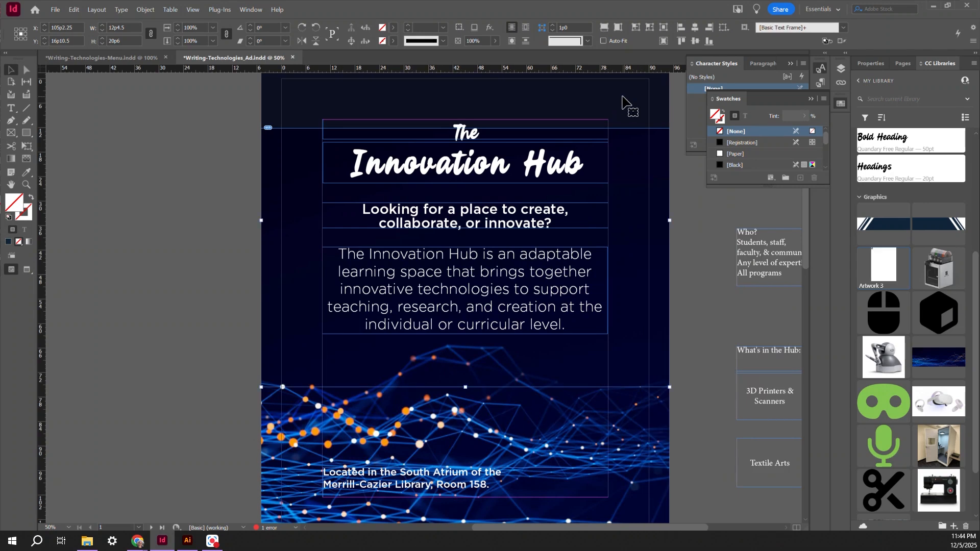
click(642, 419)
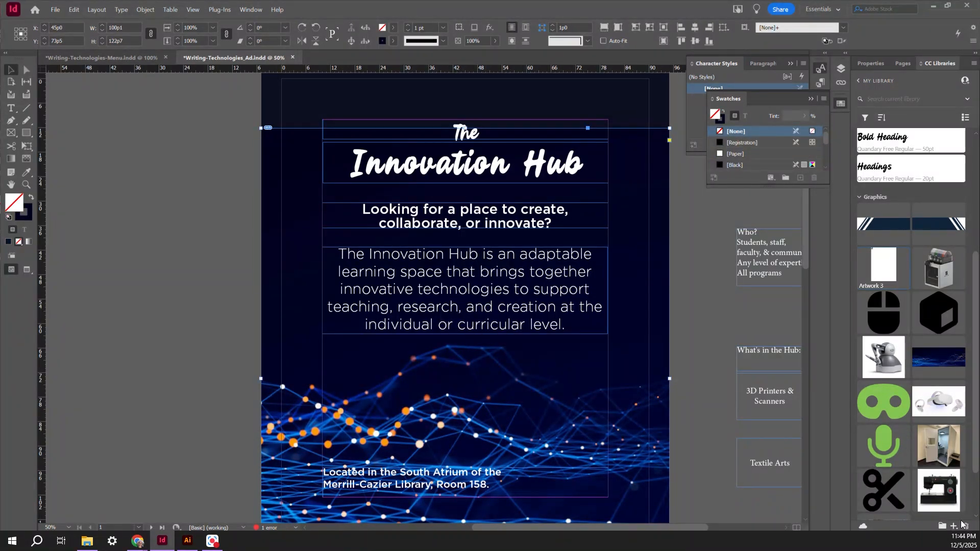
click(953, 527)
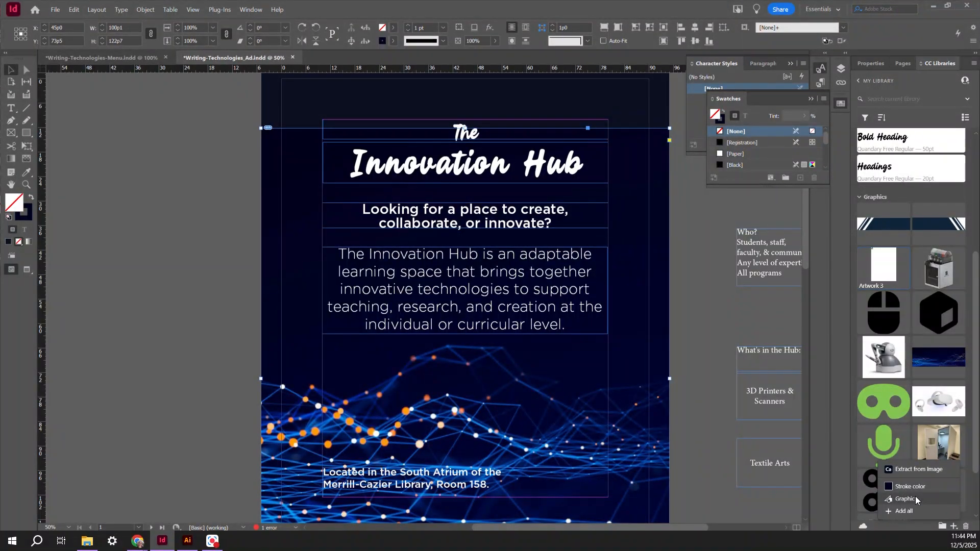
click(468, 166)
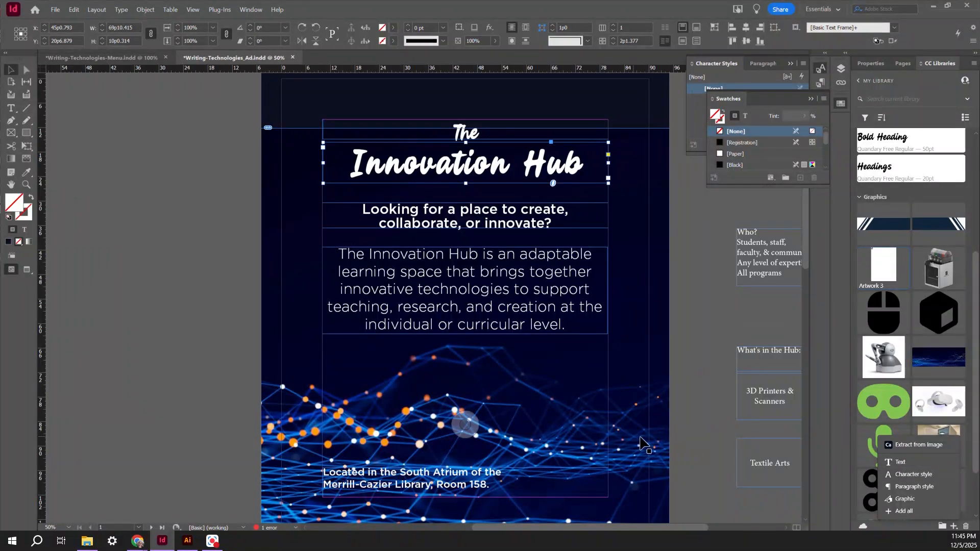
click(641, 442)
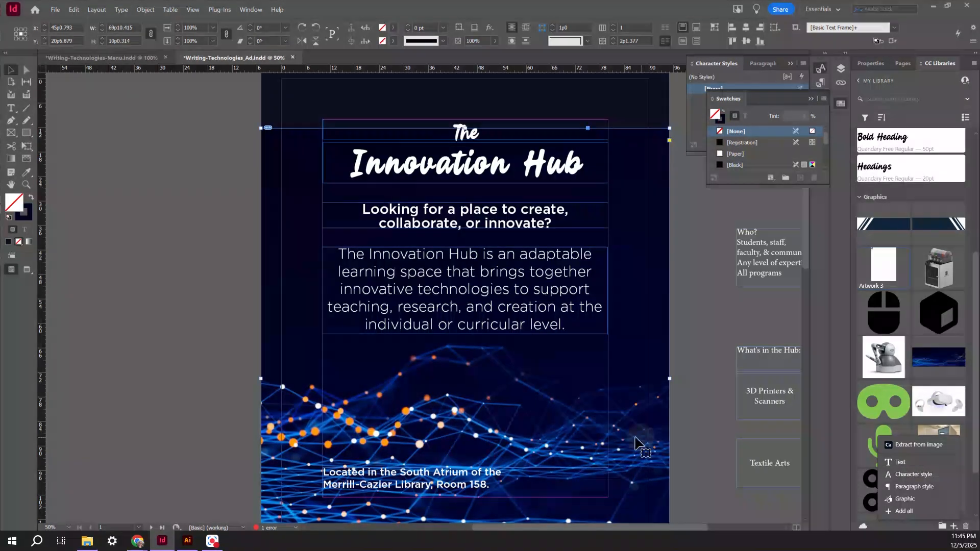
click(905, 499)
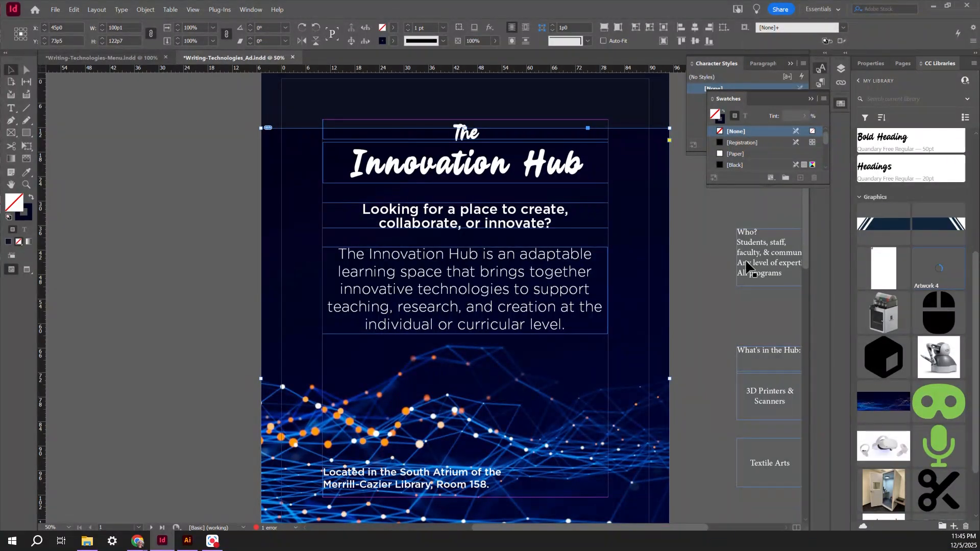
Step: Save the paragraph style of the "Innovation Hub" title to My Library
click(462, 173)
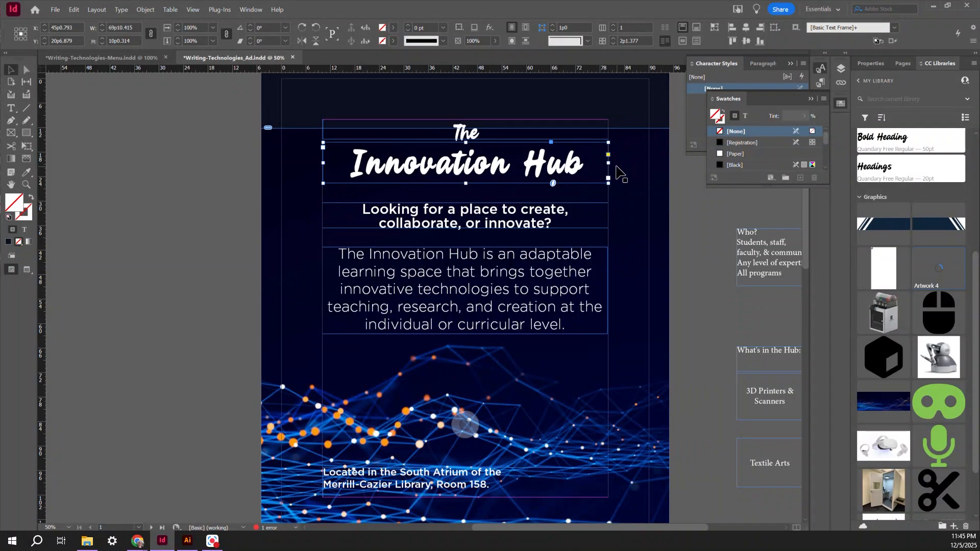
click(954, 527)
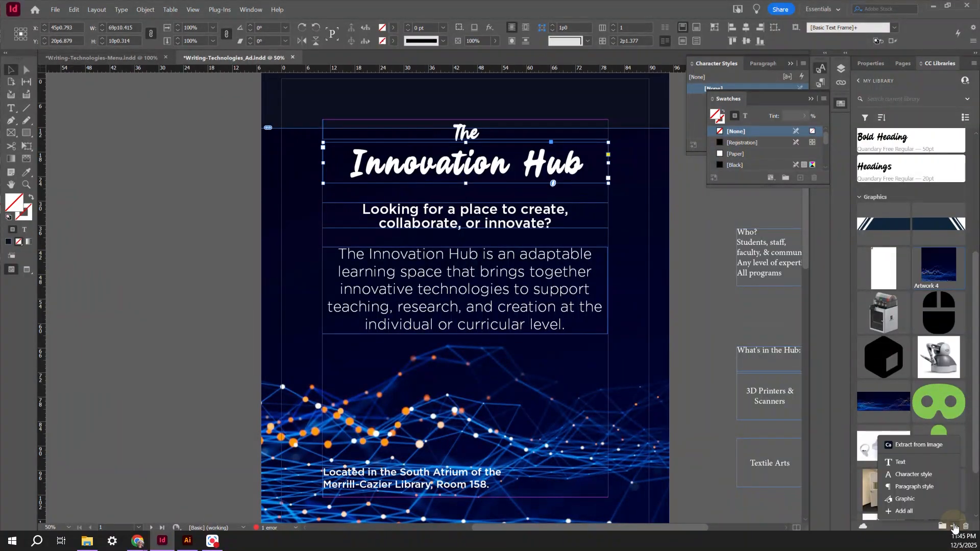
click(910, 488)
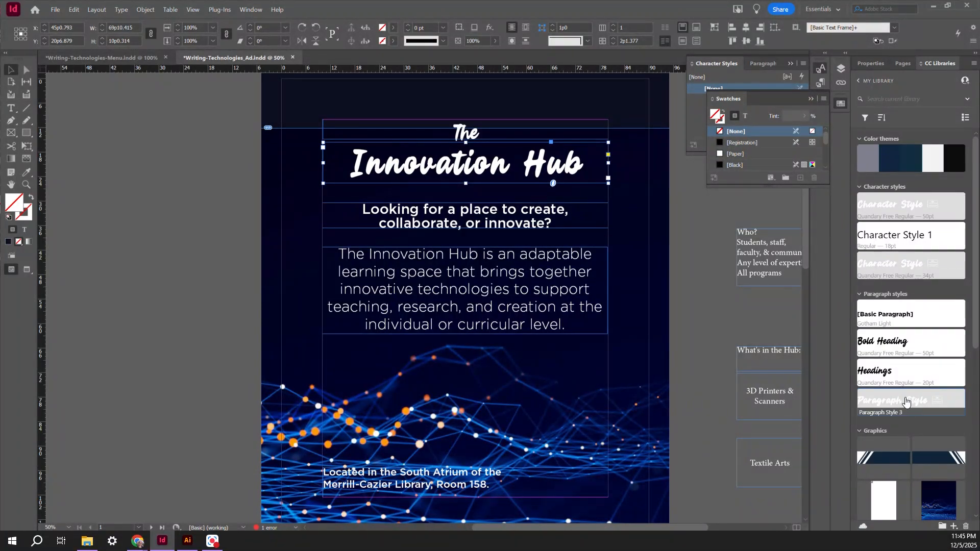
Step: Start Extract from Image on the blue network background image and skip the introductory tour
click(626, 431)
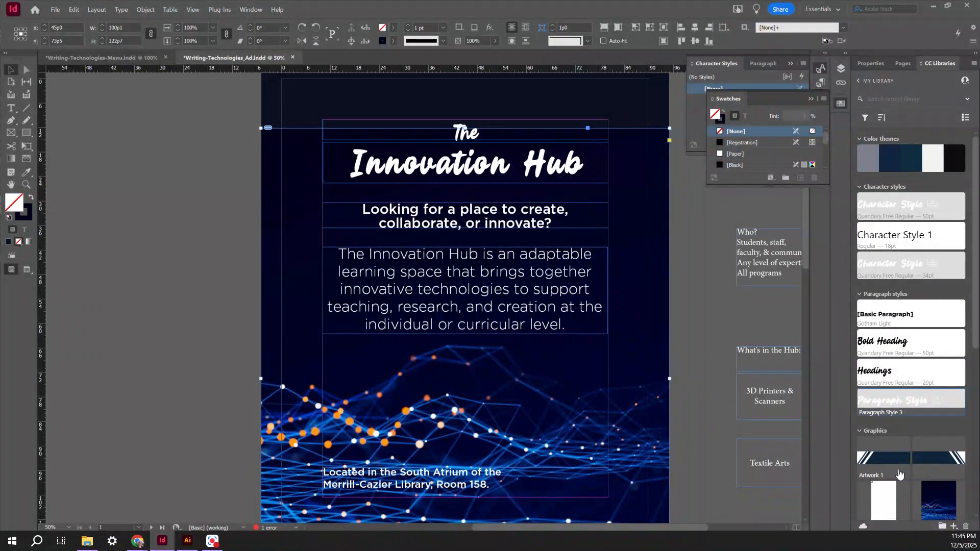
scroll(899, 475, down, 2)
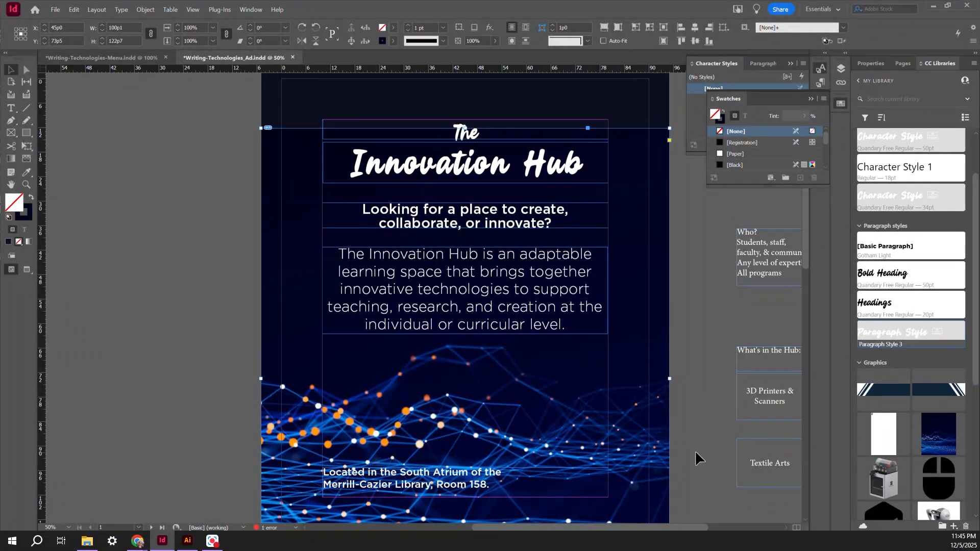
scroll(464, 307, down, 1)
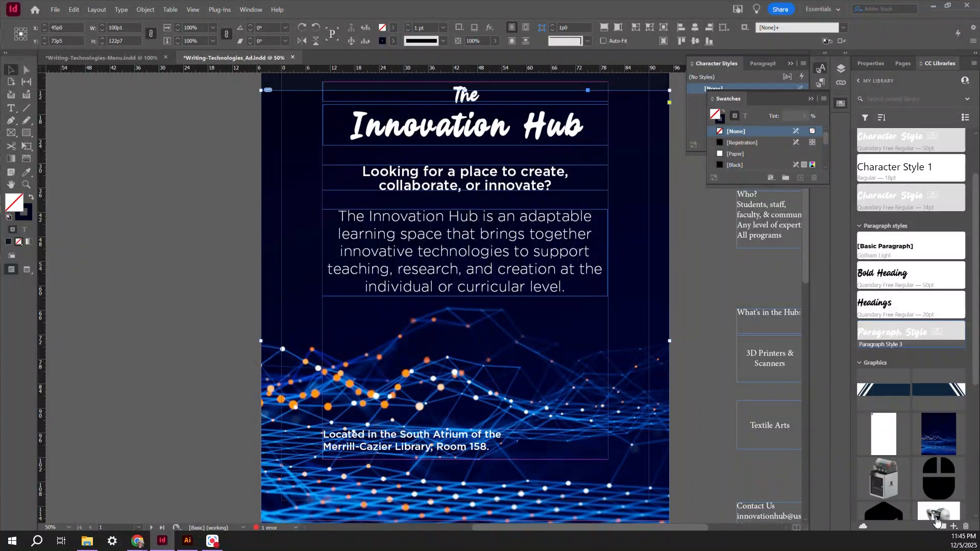
click(956, 527)
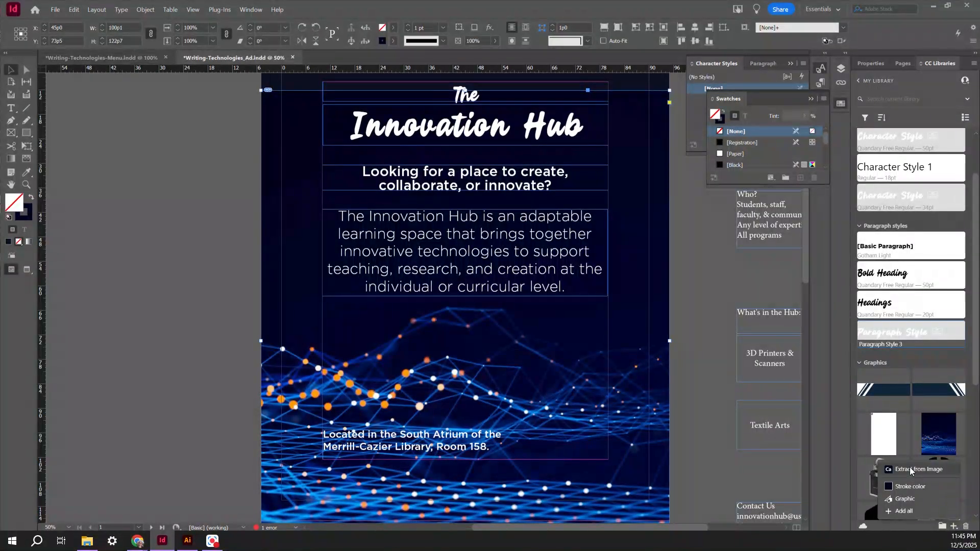
click(911, 469)
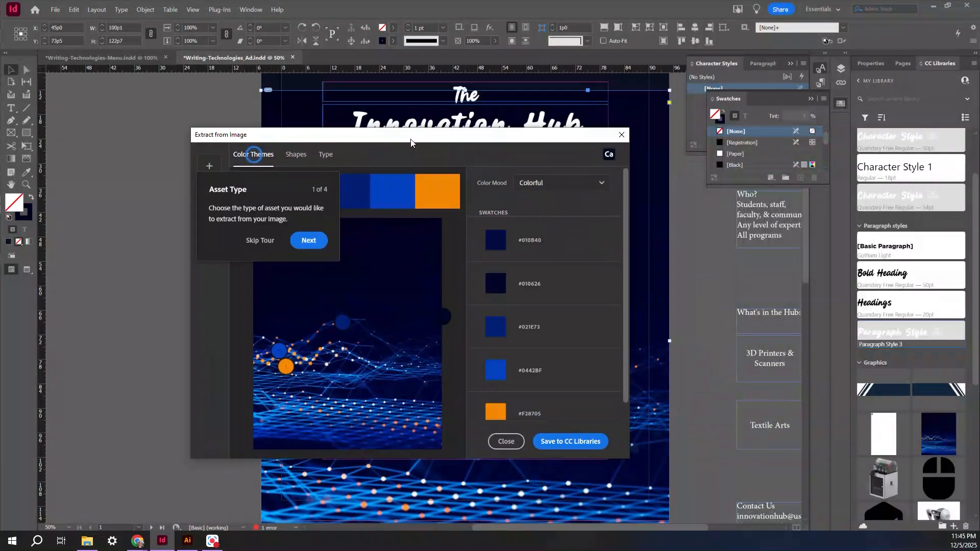
click(261, 241)
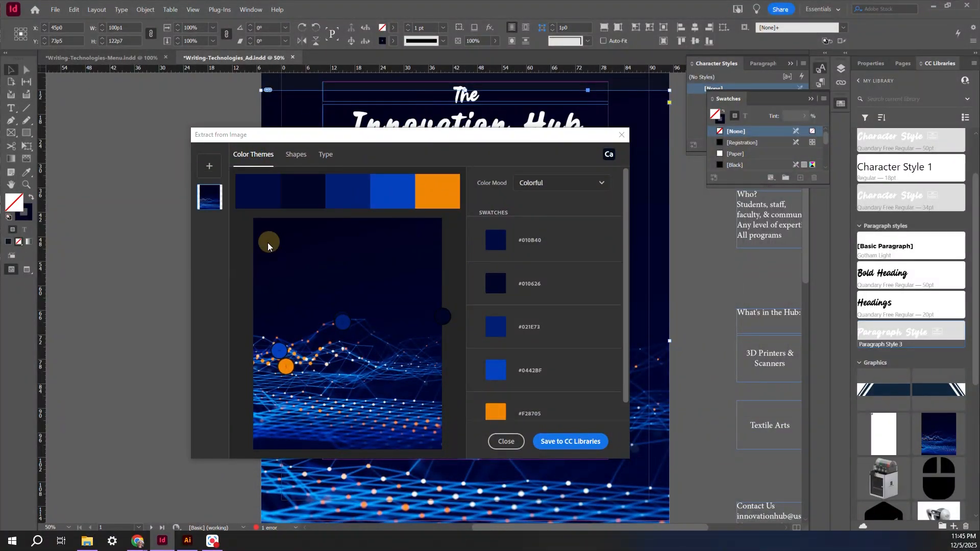
Step: Examine the Shapes and Type extraction options for the background image and return to Color Themes
click(295, 156)
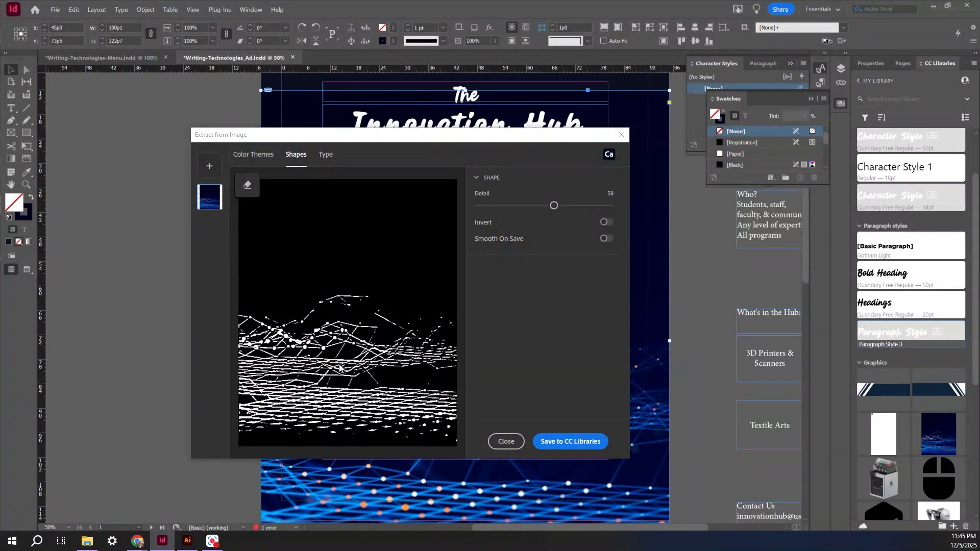
click(326, 155)
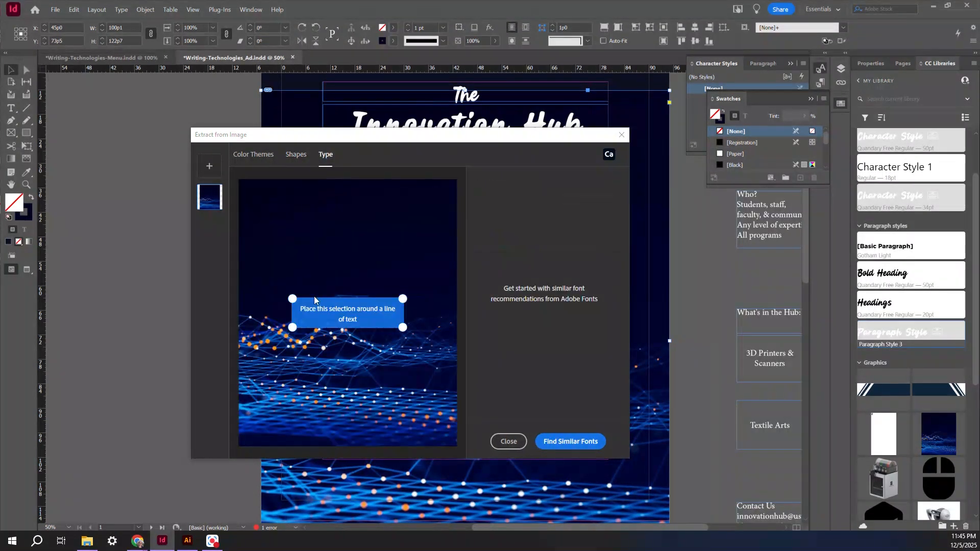
click(253, 154)
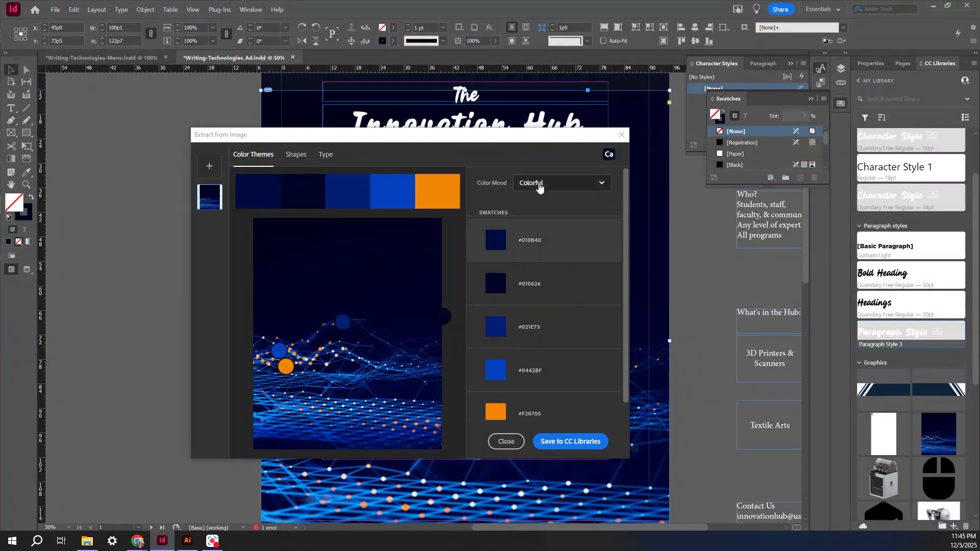
Step: Try the Bright, Muted and Deep color moods on the theme extracted from the background image
click(539, 188)
click(530, 221)
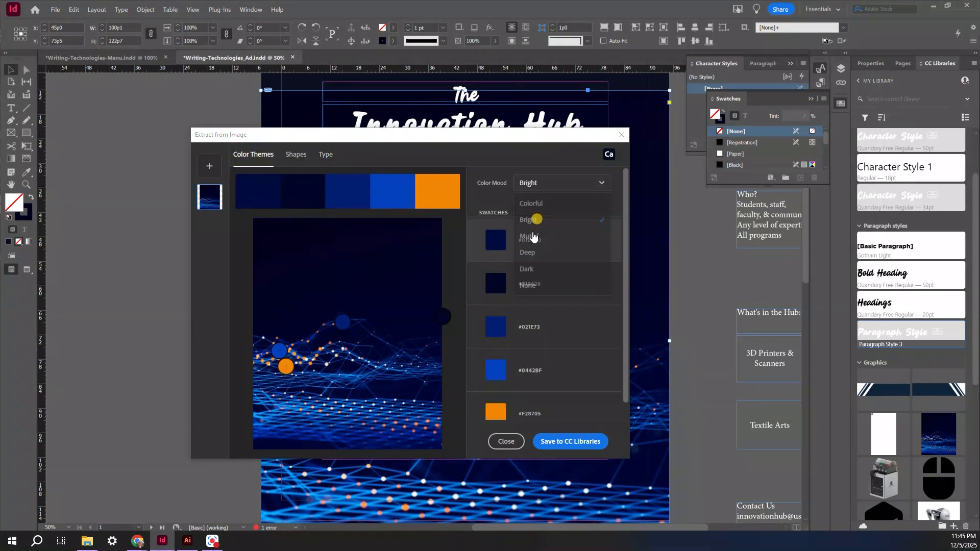
click(549, 189)
click(530, 238)
click(535, 182)
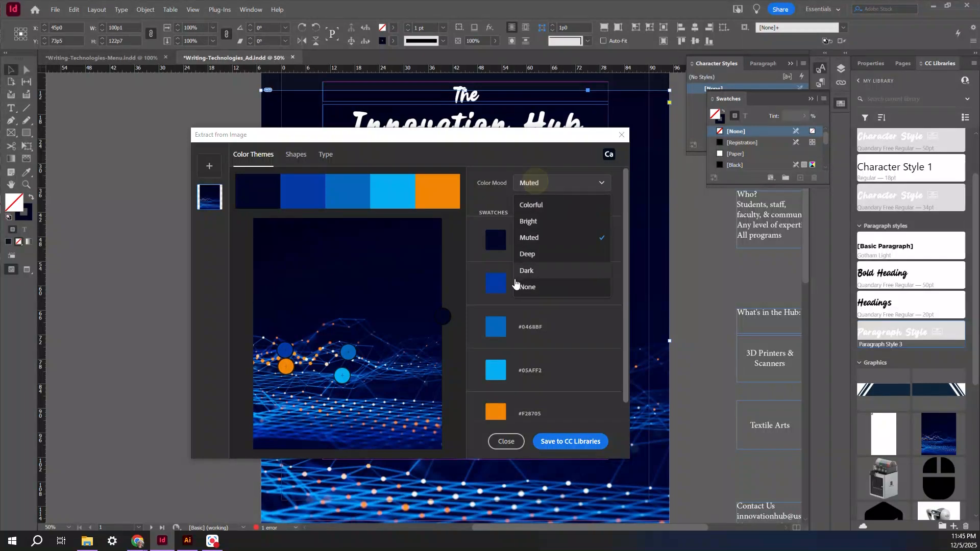
click(527, 254)
click(551, 185)
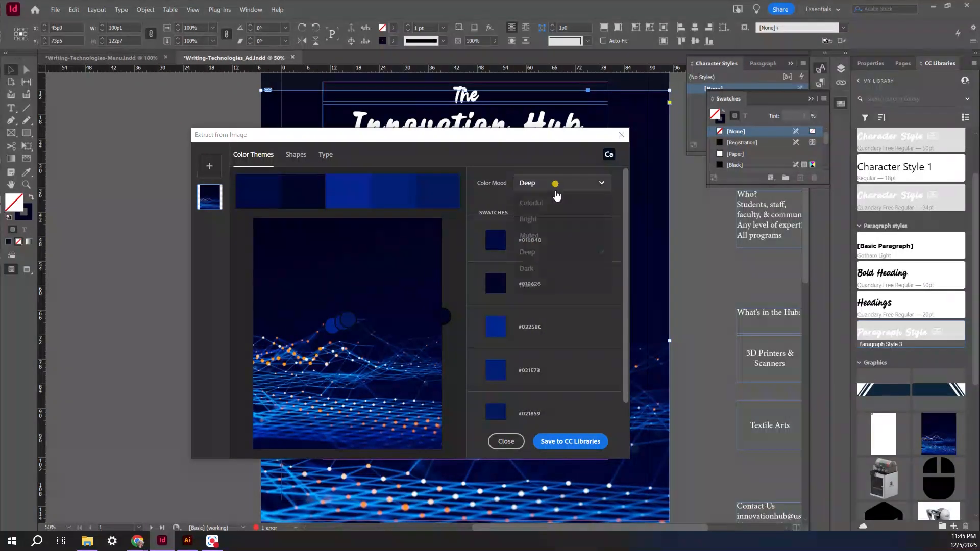
click(536, 221)
click(545, 186)
click(540, 223)
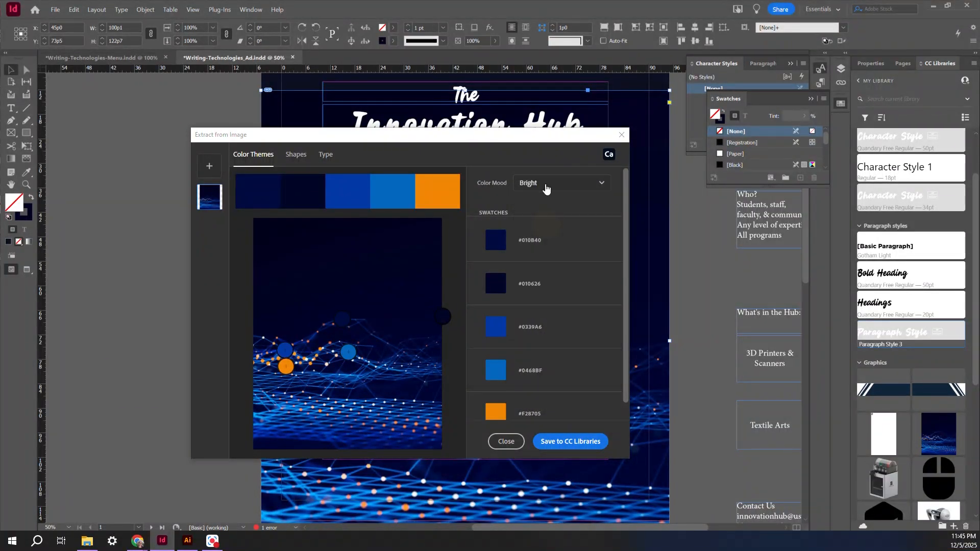
Step: Set the color mood to Muted, save the extracted theme to CC Libraries and close Extract from Image
click(546, 183)
click(541, 239)
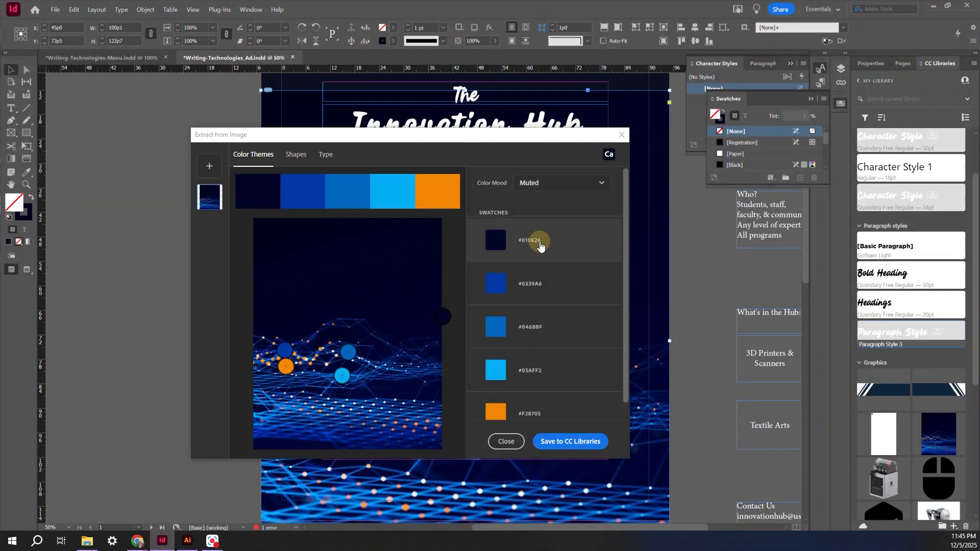
click(575, 440)
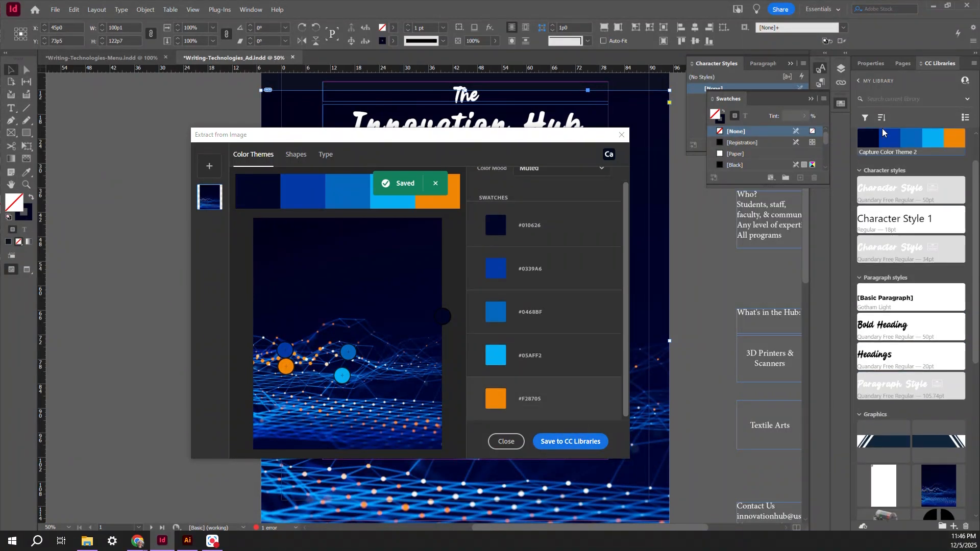
click(621, 135)
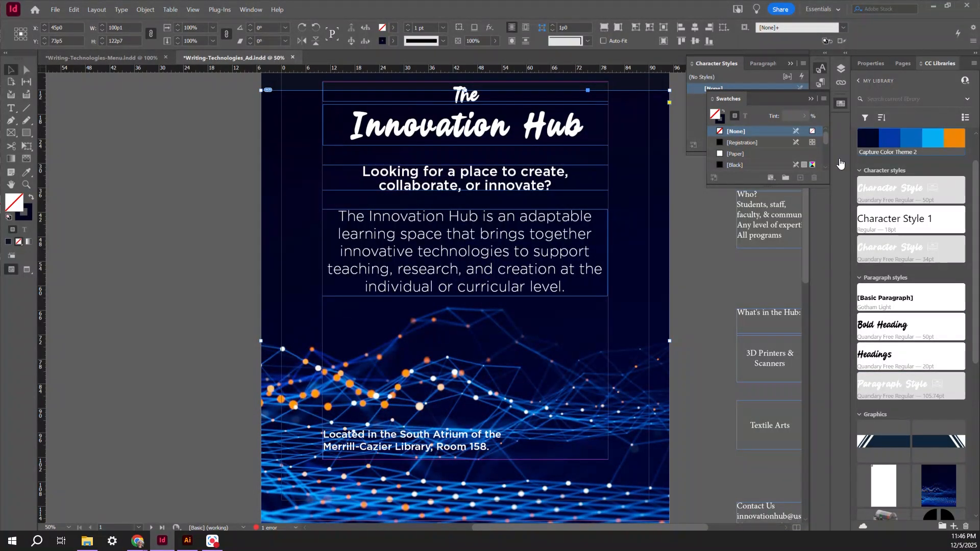
Step: Place the mask-solid-full library graphic in the empty frame beside Production Technology & Spaces on the "What's in the Hub?" page
scroll(652, 275, down, 1)
scroll(652, 276, up, 2)
scroll(638, 297, down, 1)
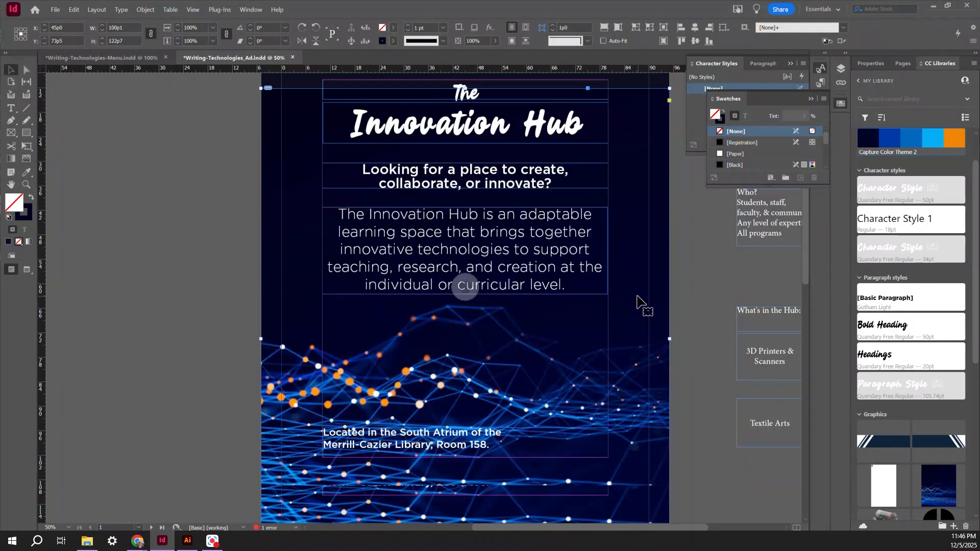
scroll(637, 297, down, 5)
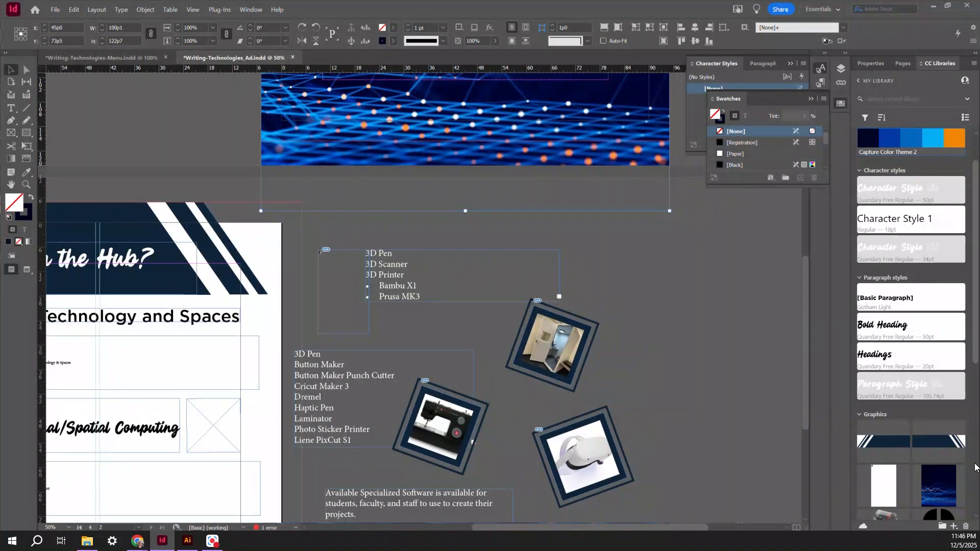
scroll(558, 524, left, 5)
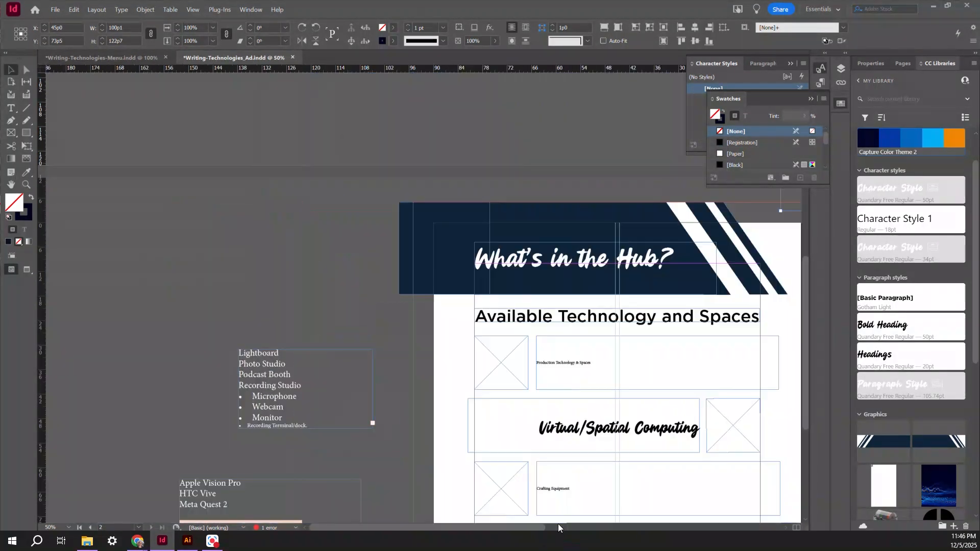
click(536, 533)
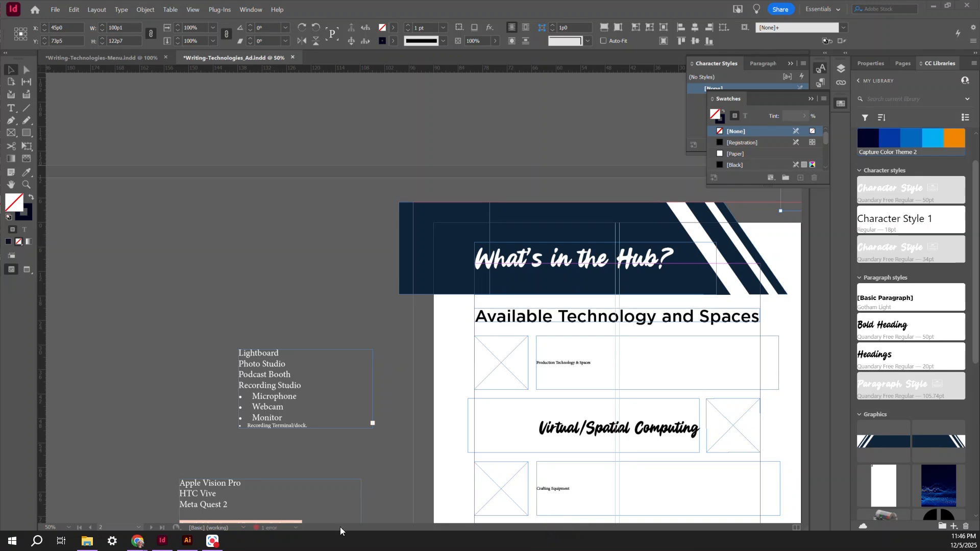
scroll(658, 309, down, 2)
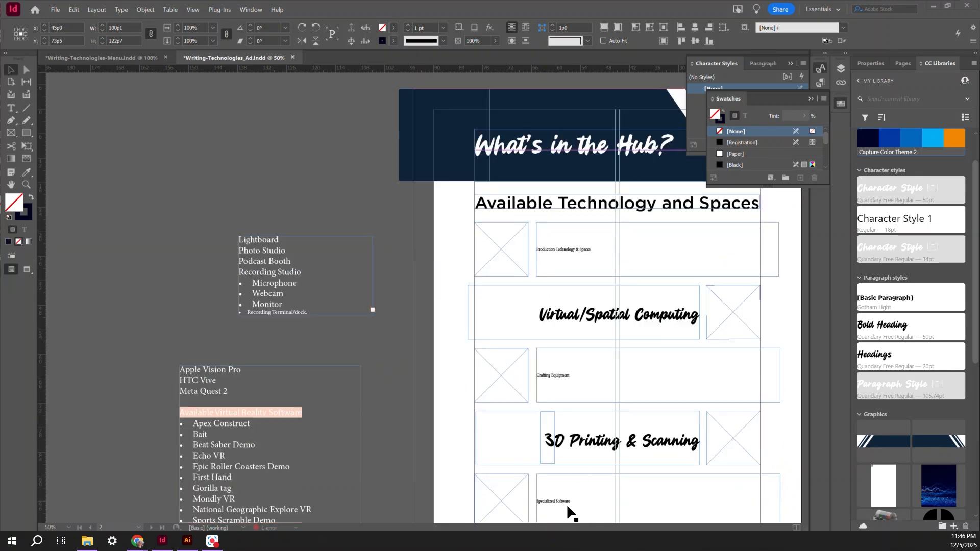
drag(463, 529, 510, 528)
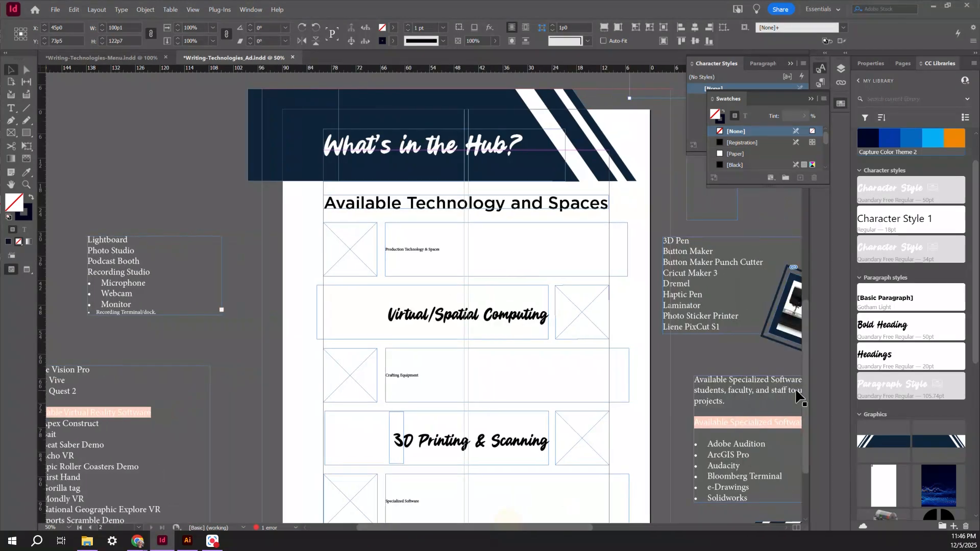
scroll(920, 372, down, 5)
scroll(921, 376, down, 2)
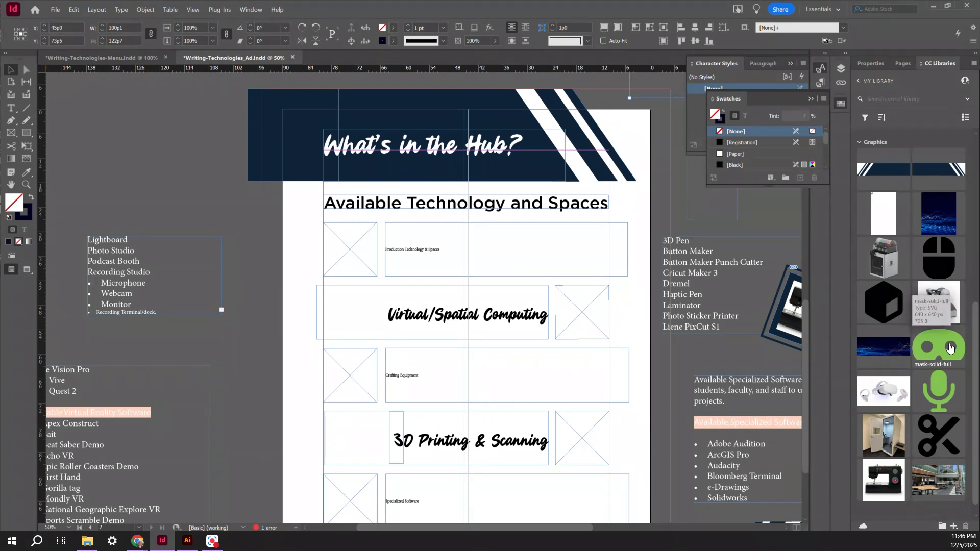
drag(950, 349, 347, 237)
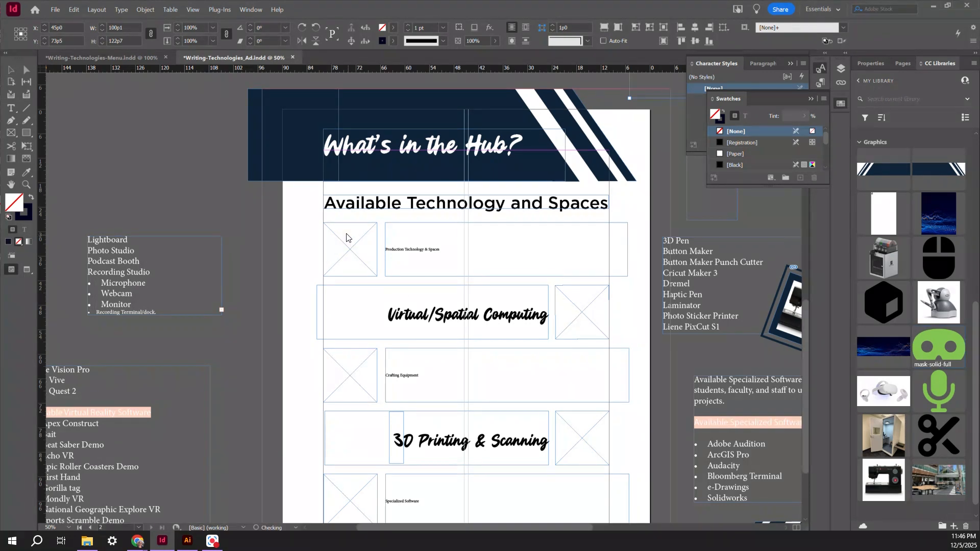
Step: Place the scissors-solid-full graphic in the Crafting Equipment frame and the cube-solid-full graphic in the 3D Printing & Scanning frame
drag(938, 390, 508, 315)
click(284, 369)
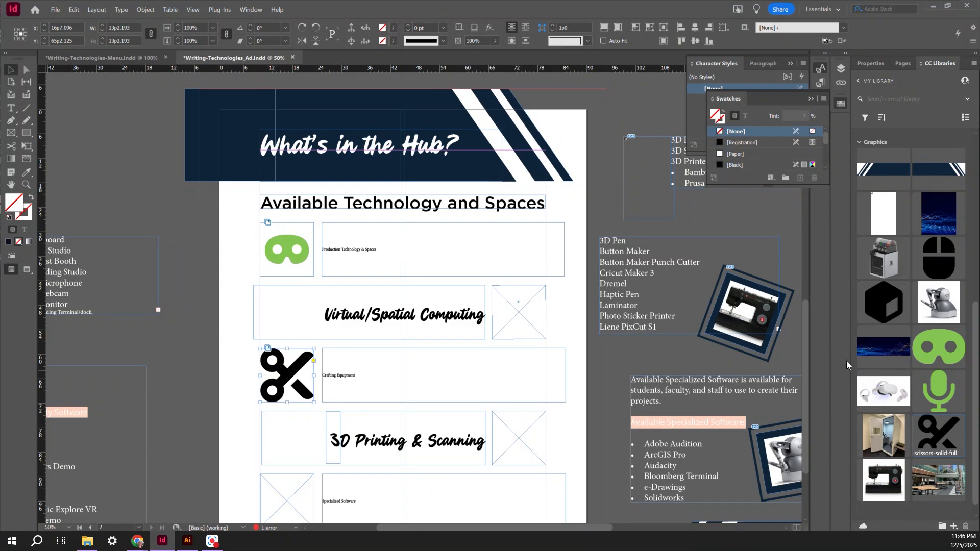
scroll(890, 321, down, 1)
drag(887, 292, 459, 442)
Step: Place the computer mouse graphic from My Library in the frame beside Specialized Software
scroll(403, 424, down, 3)
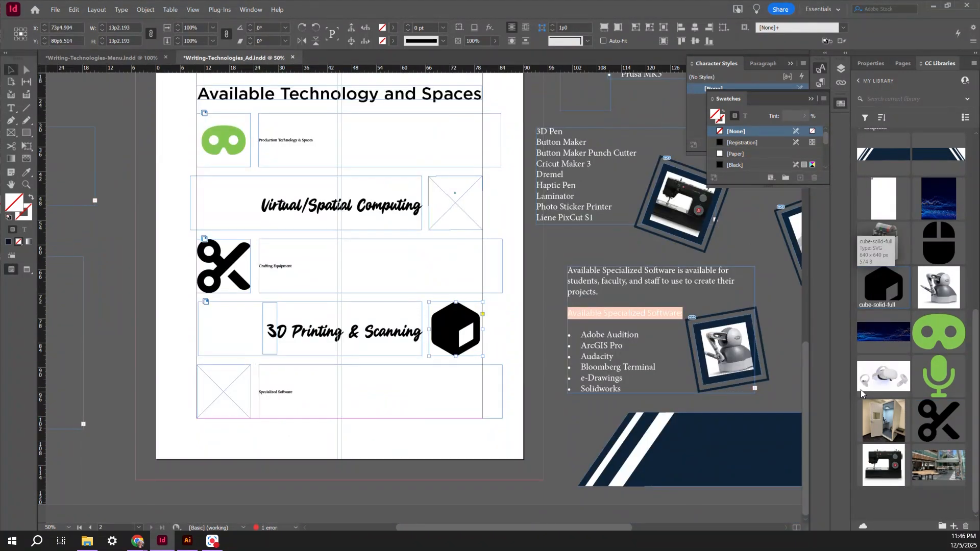
scroll(905, 333, up, 4)
scroll(905, 347, down, 4)
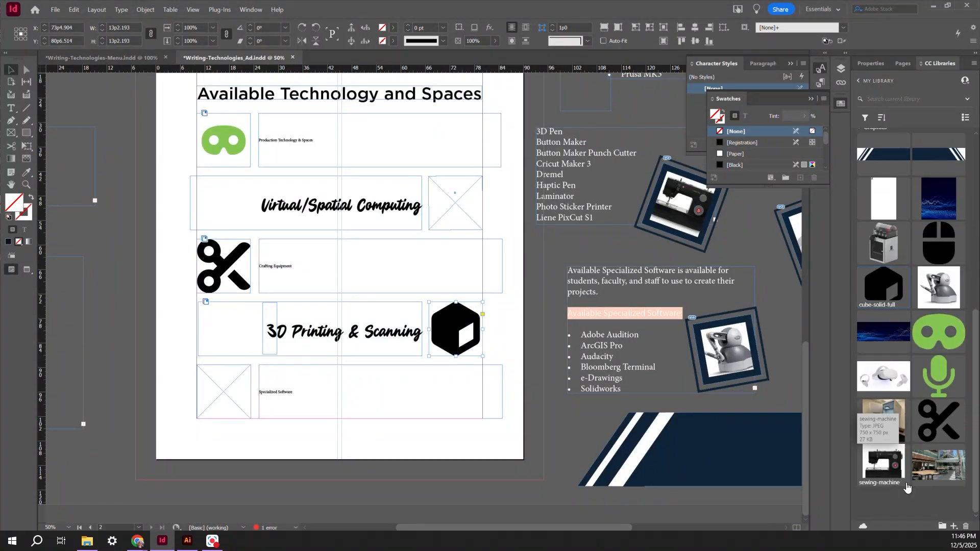
drag(939, 418, 217, 403)
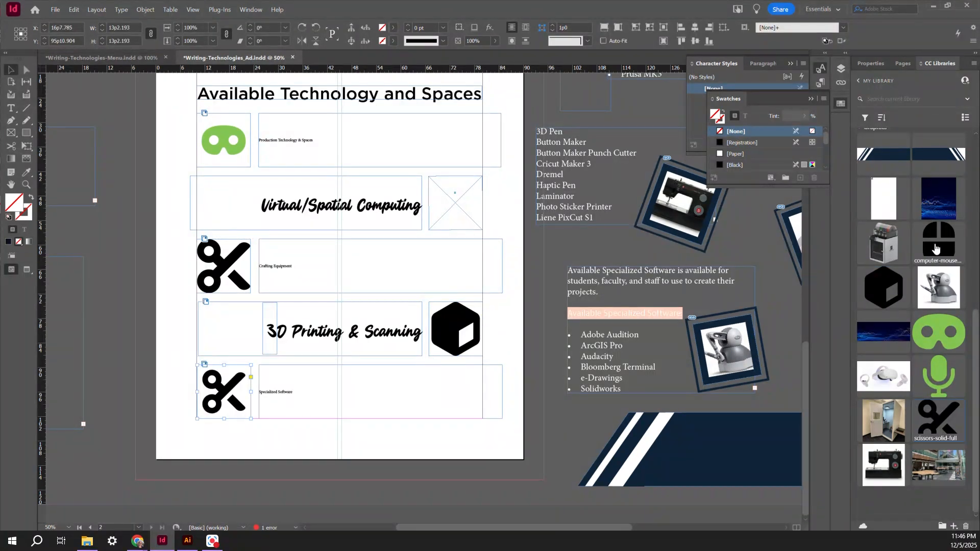
drag(936, 247, 54, 395)
Step: Place the green microphone graphic from My Library in the frame beside Virtual/Spatial Computing
drag(457, 528, 370, 527)
scroll(396, 201, up, 1)
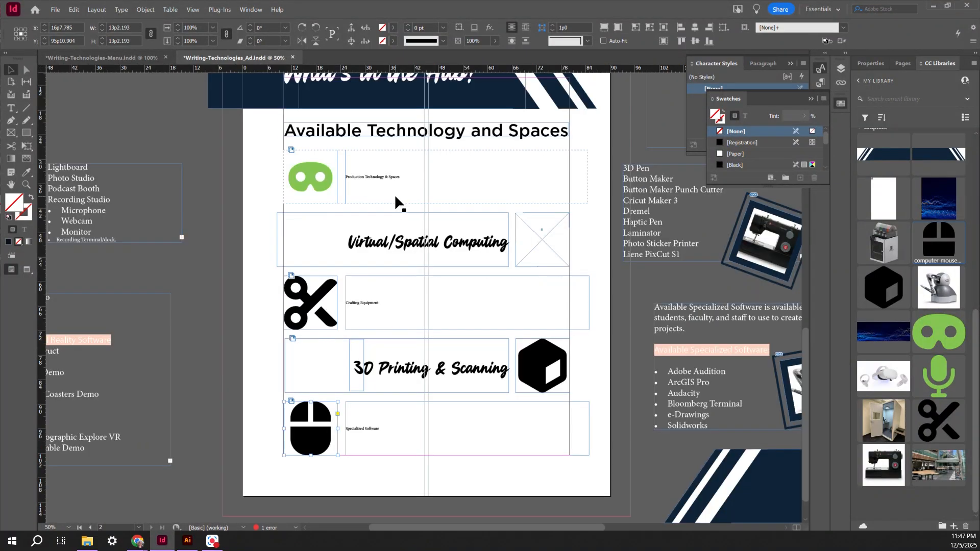
drag(934, 369, 523, 256)
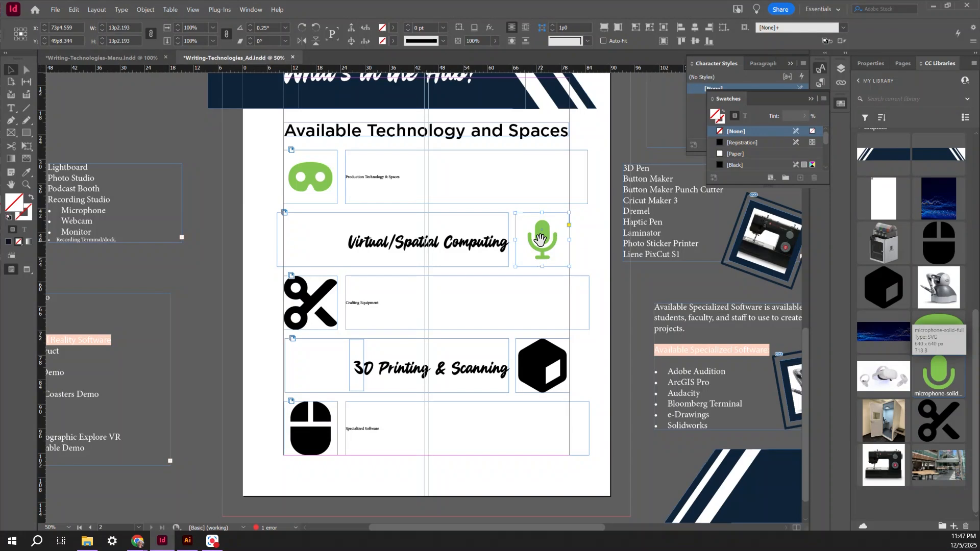
scroll(539, 239, up, 1)
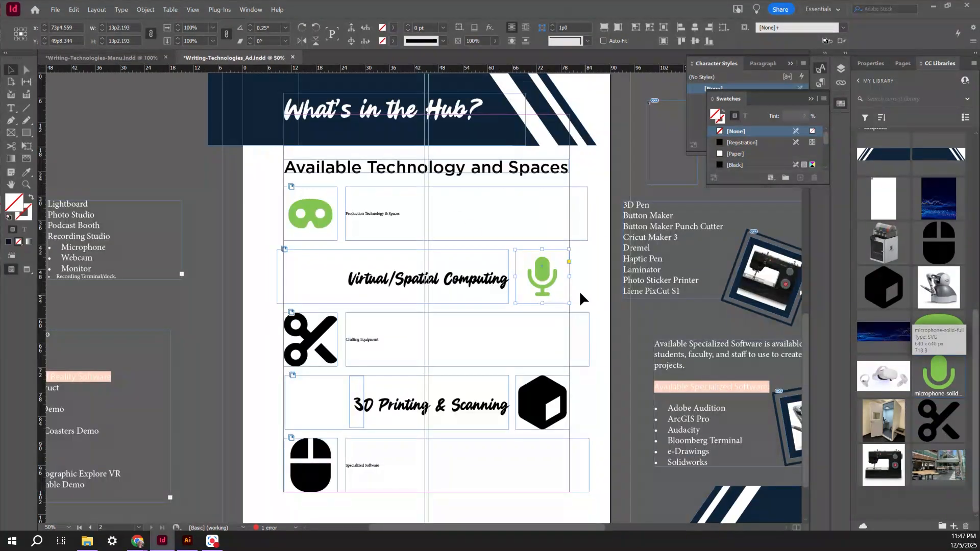
scroll(398, 265, up, 1)
scroll(396, 268, down, 1)
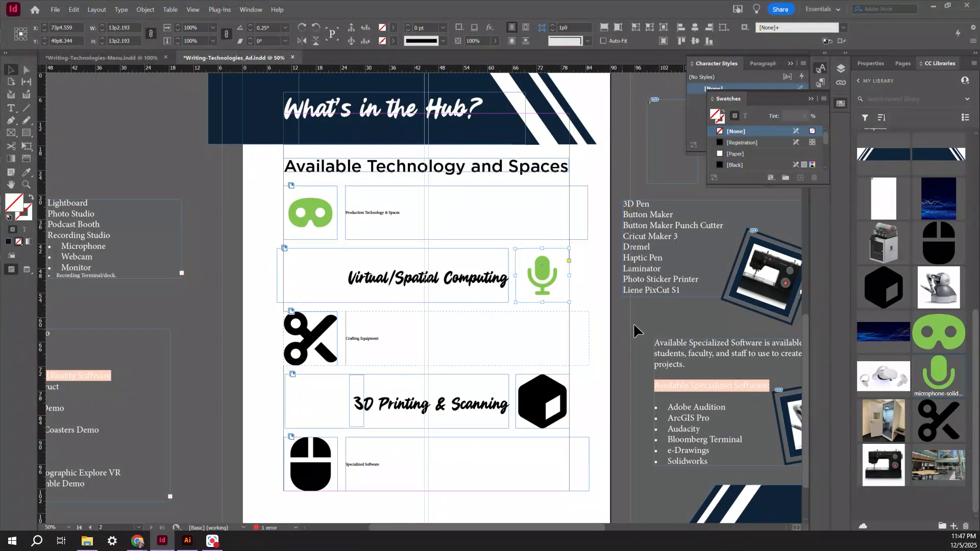
Step: Open the mask-solid-full library graphic for editing in Illustrator and select the mask shape
right_click(325, 211)
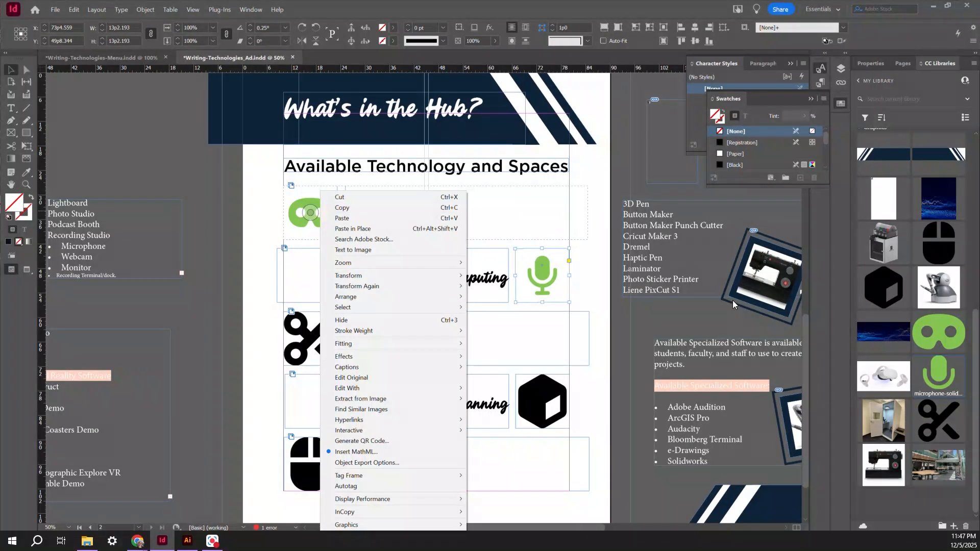
right_click(942, 338)
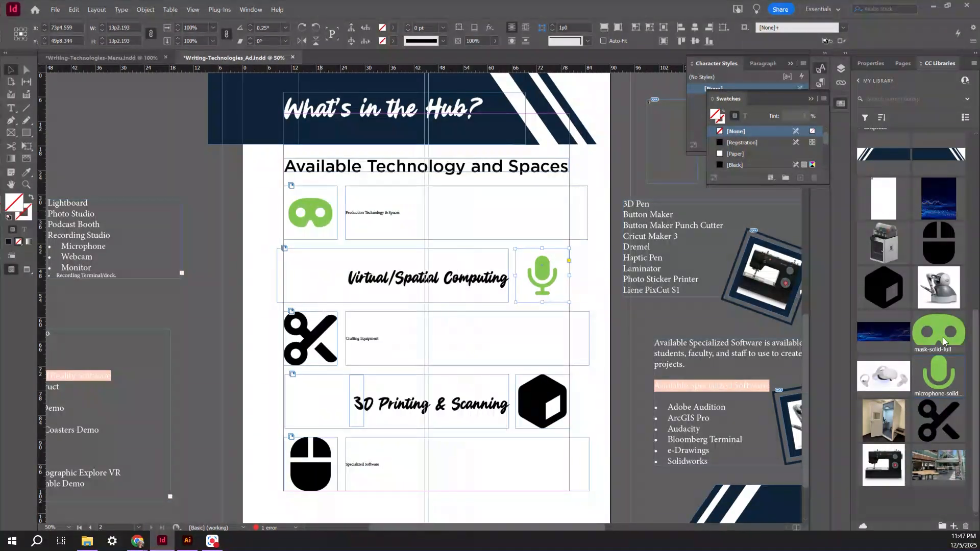
click(908, 375)
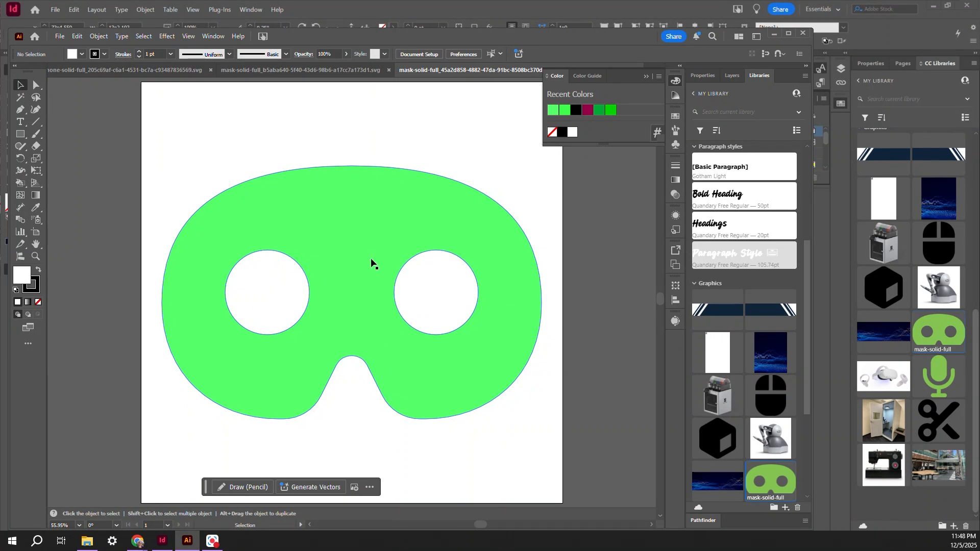
click(346, 224)
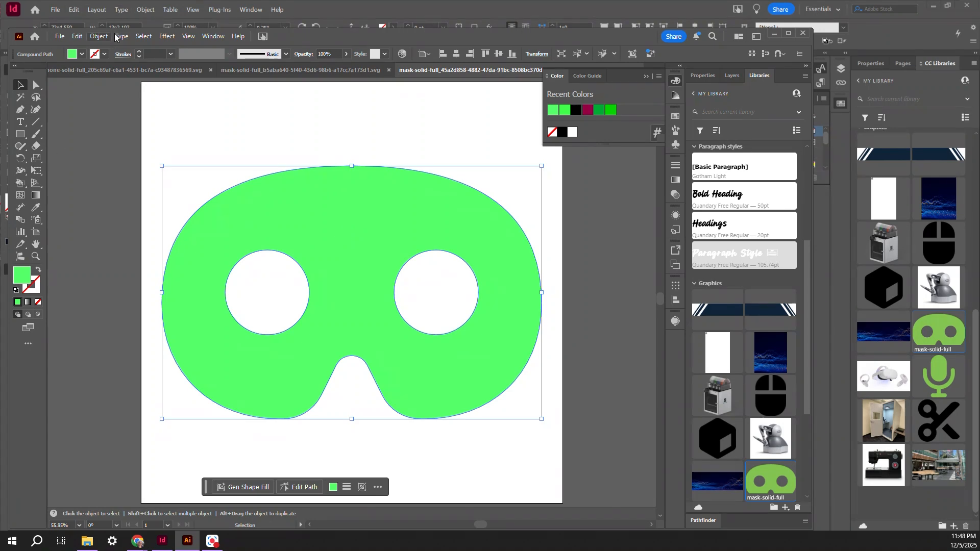
Step: Try changing the mask to light blue with Recolor Artwork
click(91, 40)
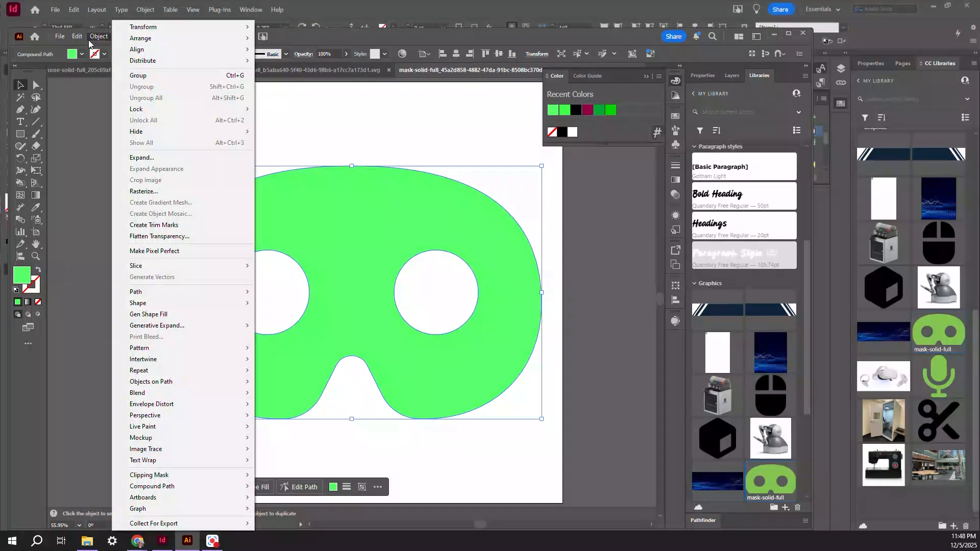
mouse_move(78, 36)
mouse_move(107, 235)
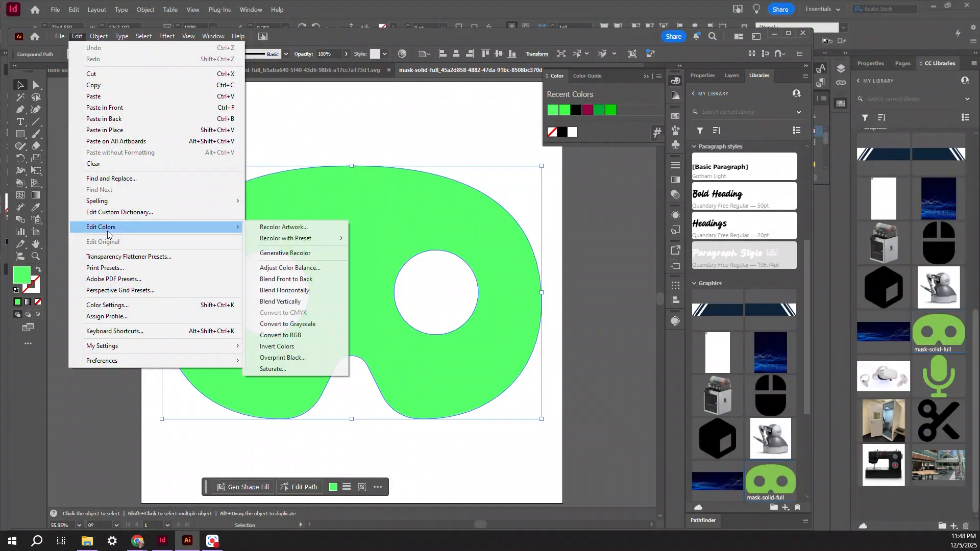
click(300, 228)
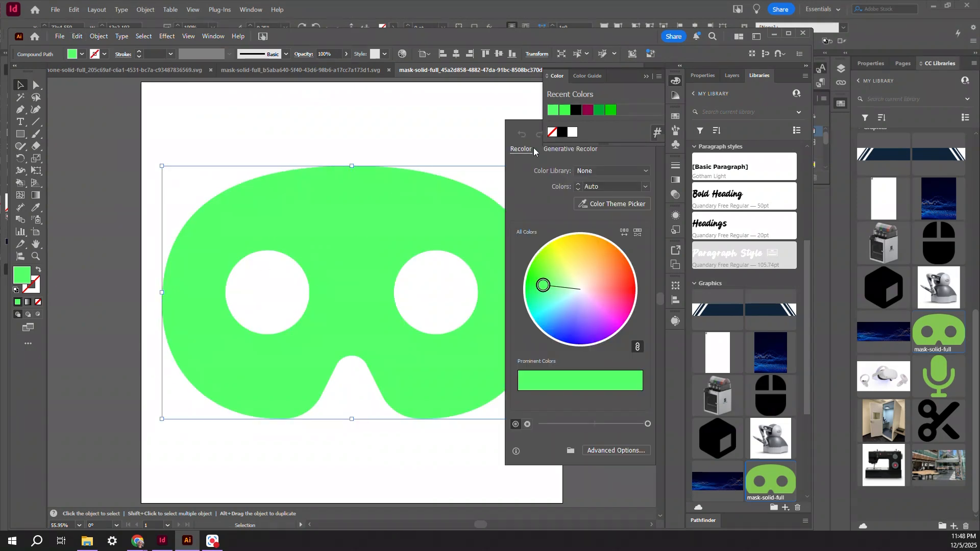
drag(543, 285, 573, 297)
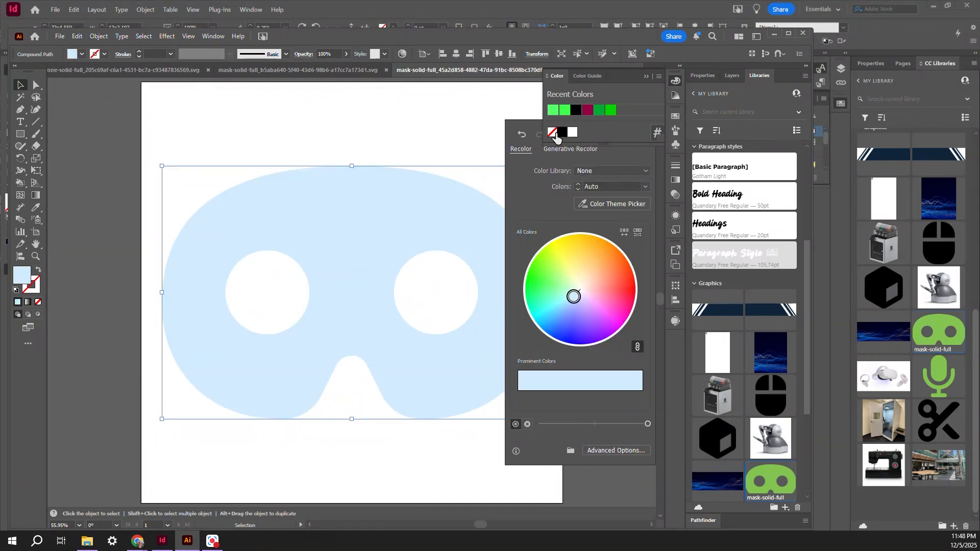
Step: Fill the mask with black, save the library graphic and switch back to InDesign
click(560, 133)
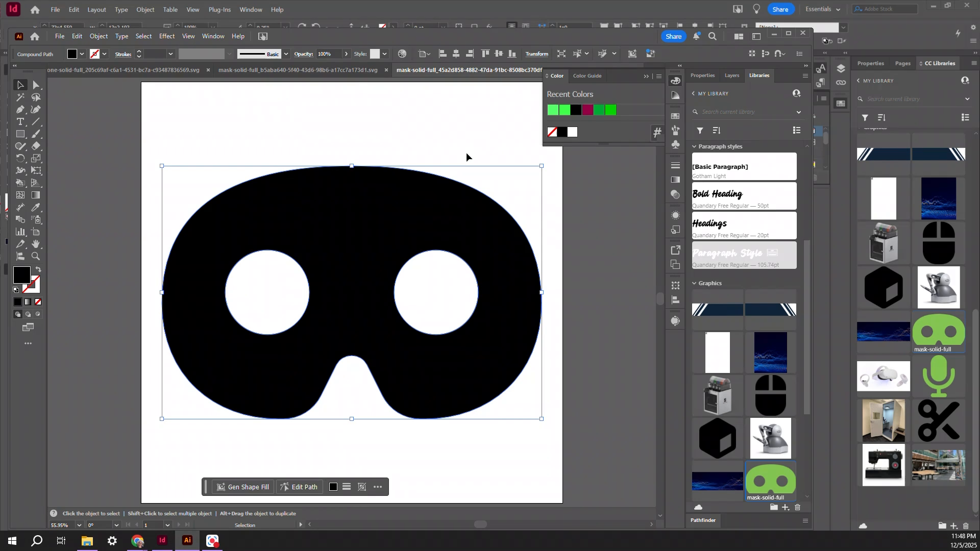
key(ctrl+s)
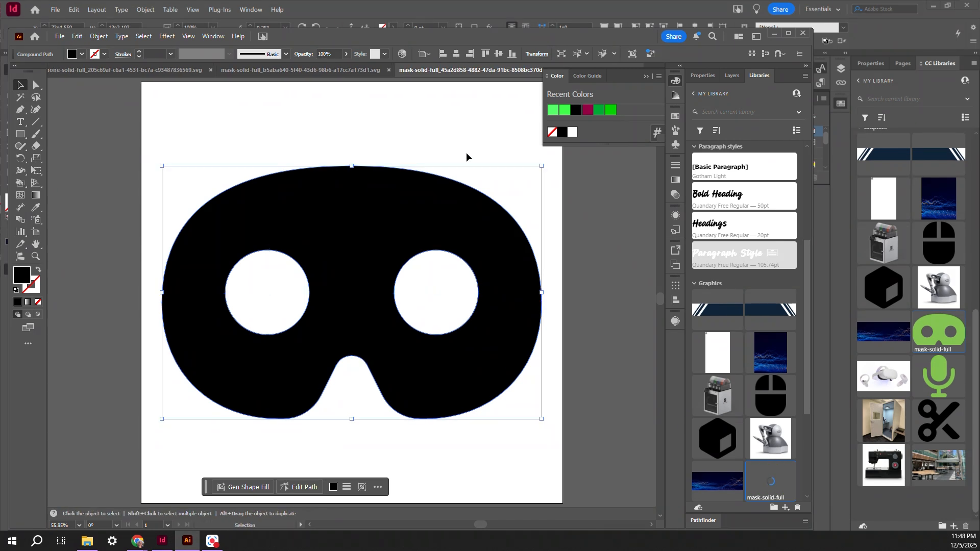
click(884, 29)
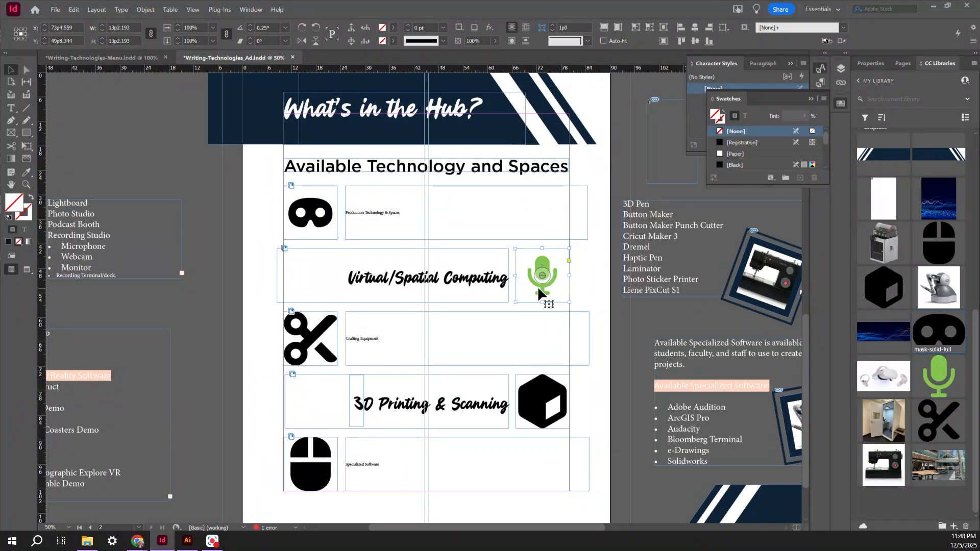
Step: Open the placed microphone graphic for editing in Illustrator and select the microphone shape
right_click(541, 265)
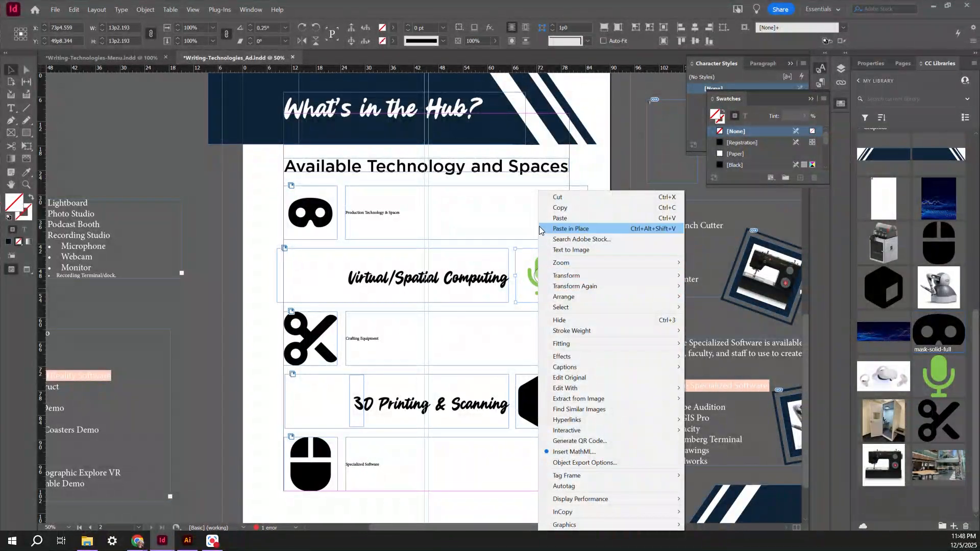
click(561, 382)
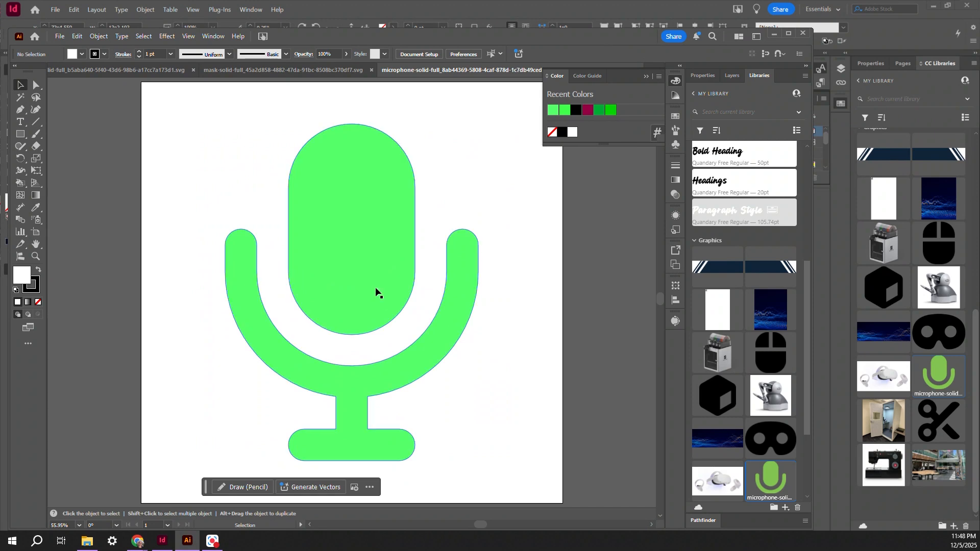
click(97, 9)
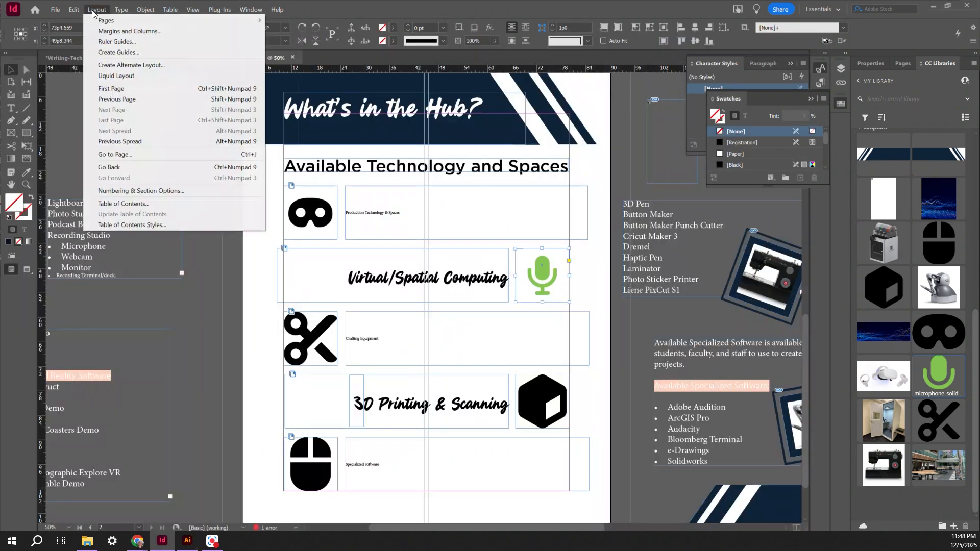
click(188, 541)
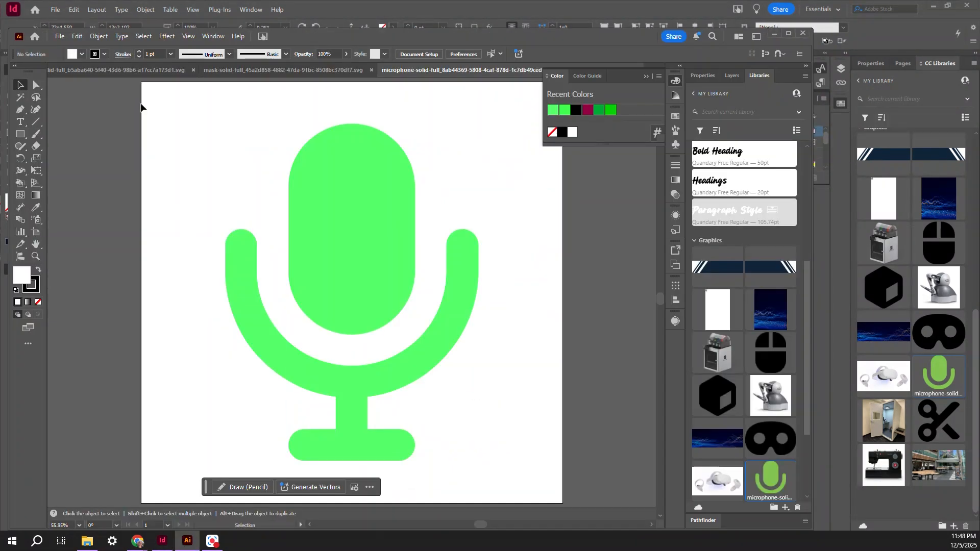
click(143, 36)
mouse_move(78, 36)
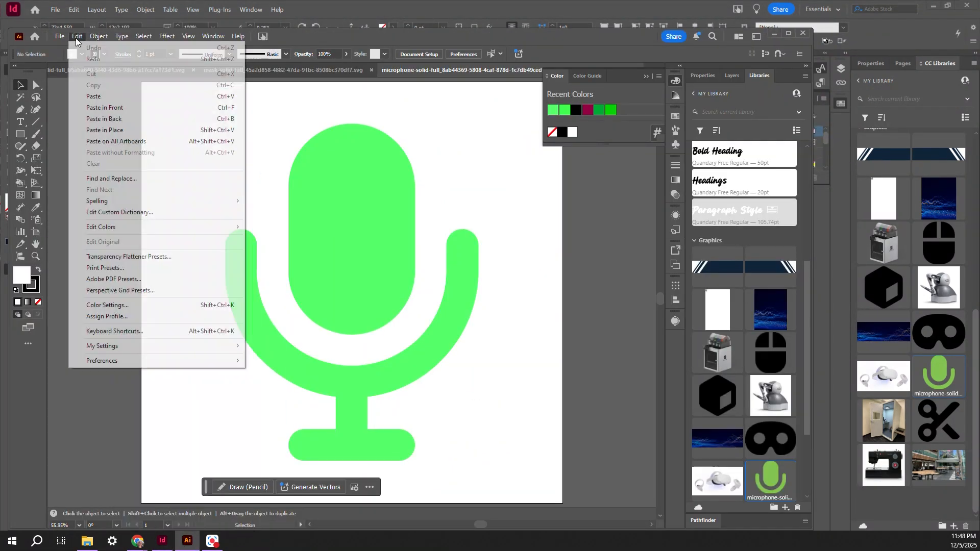
mouse_move(152, 229)
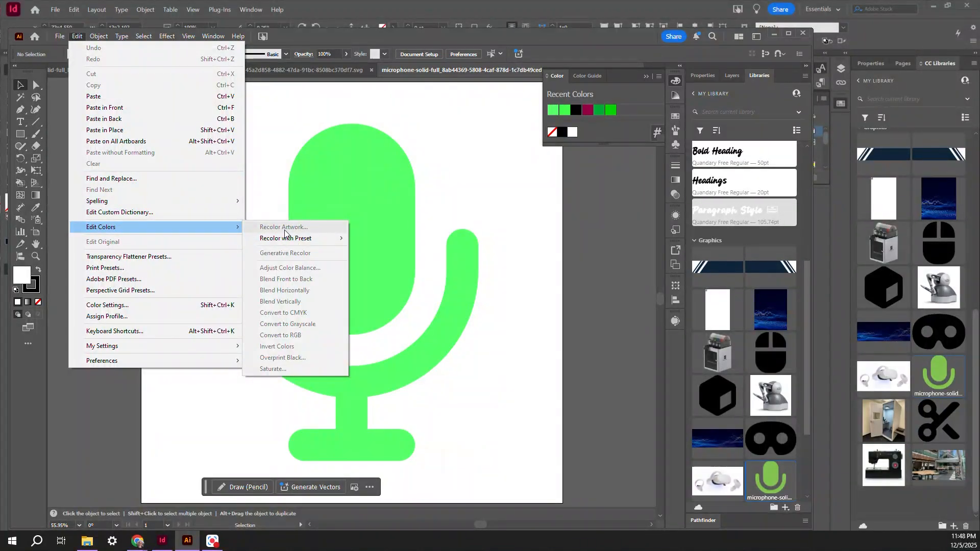
click(411, 240)
click(412, 240)
click(77, 36)
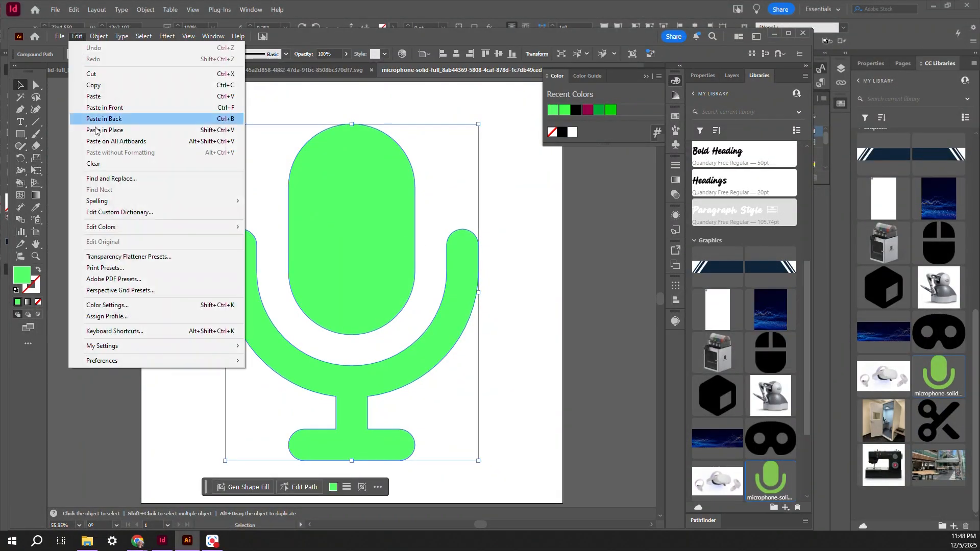
mouse_move(236, 228)
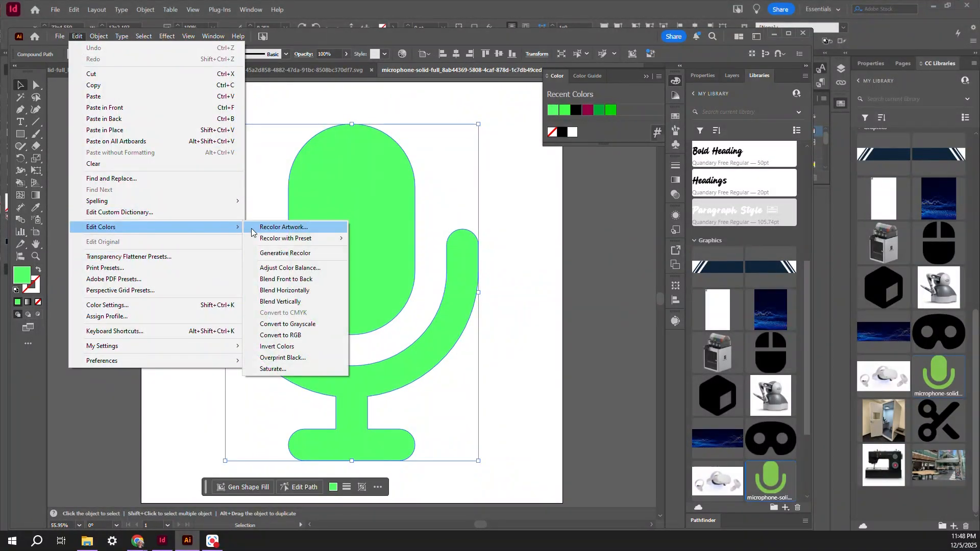
click(270, 228)
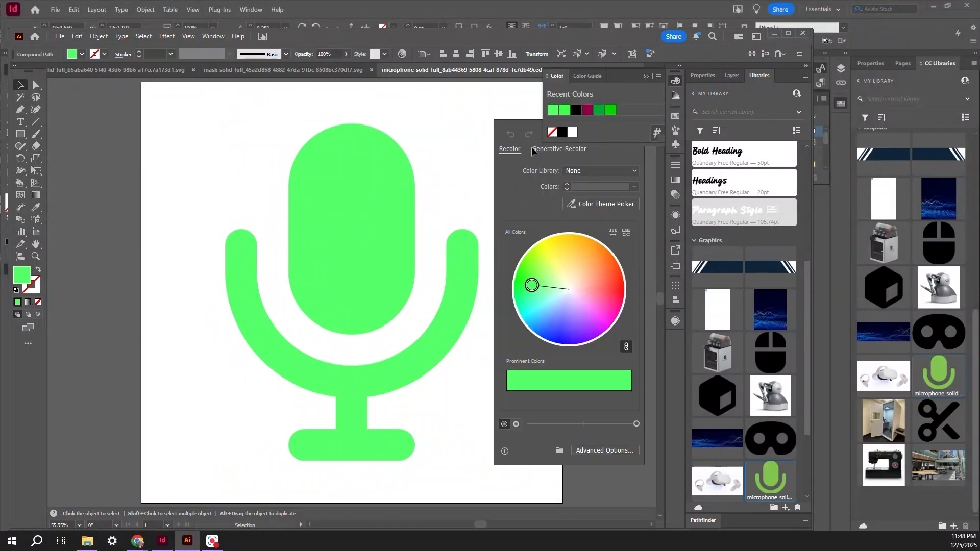
Step: Fill the microphone with black after trying maroon and bright green, save the library graphic and switch back to InDesign
click(562, 133)
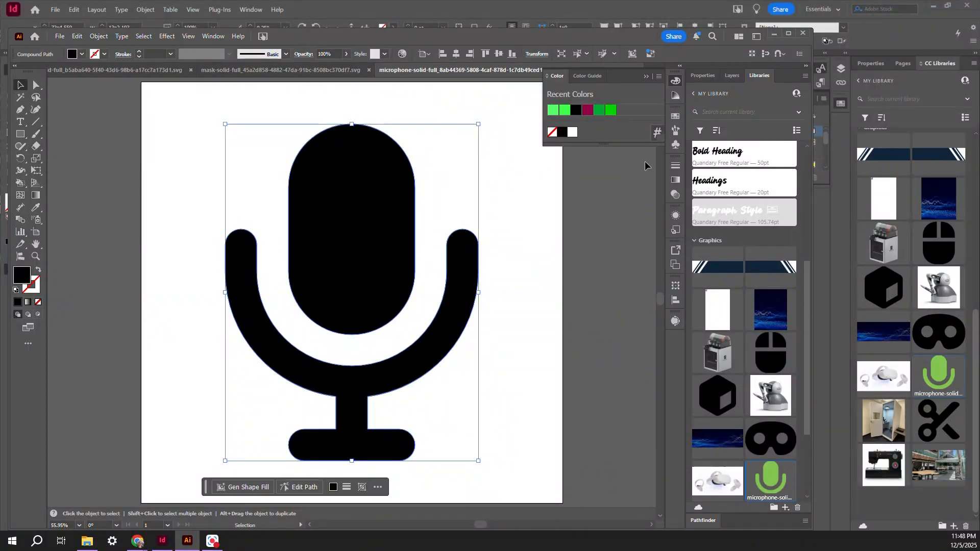
click(587, 110)
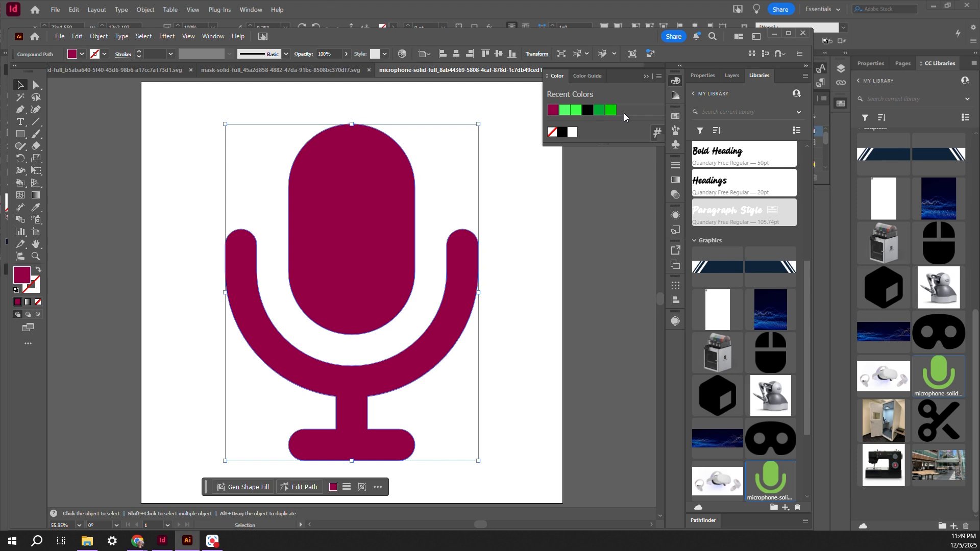
click(611, 111)
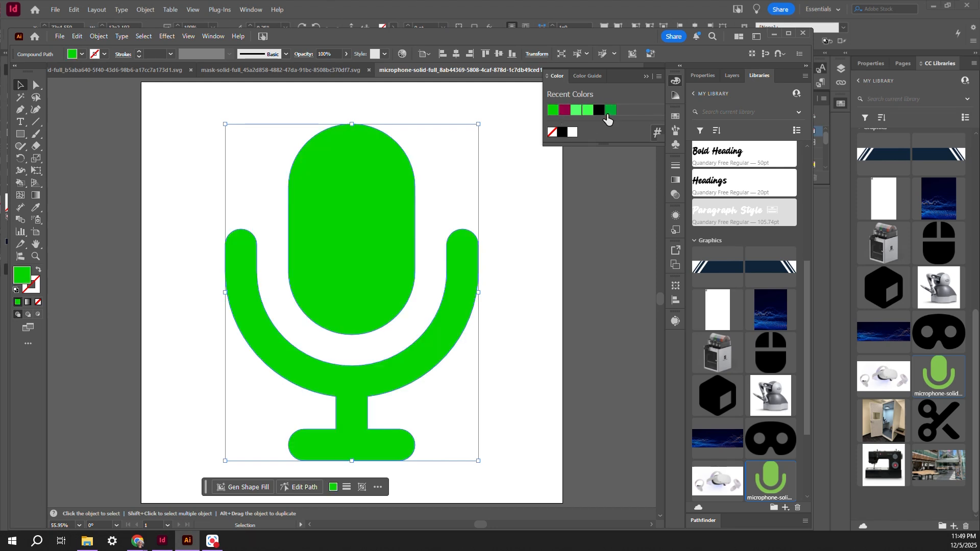
click(598, 111)
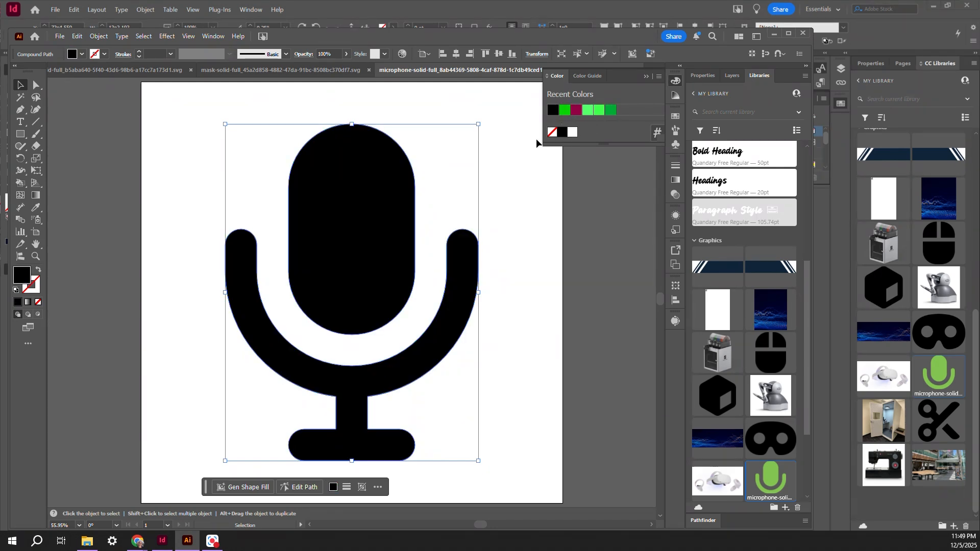
click(531, 11)
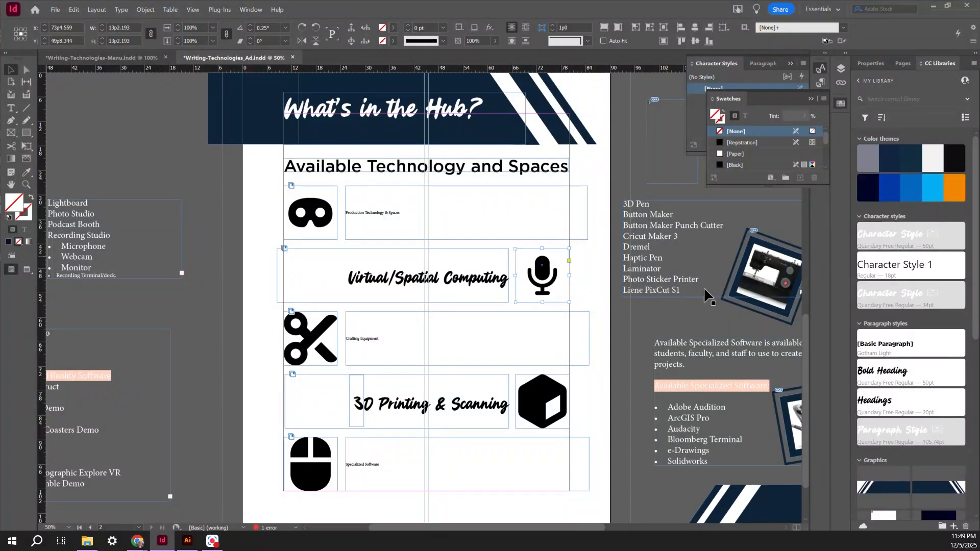
Step: Try the medium blue, light blue and orange of Capture Color Theme 2 as the mask icon frame's fill
scroll(329, 216, up, 3)
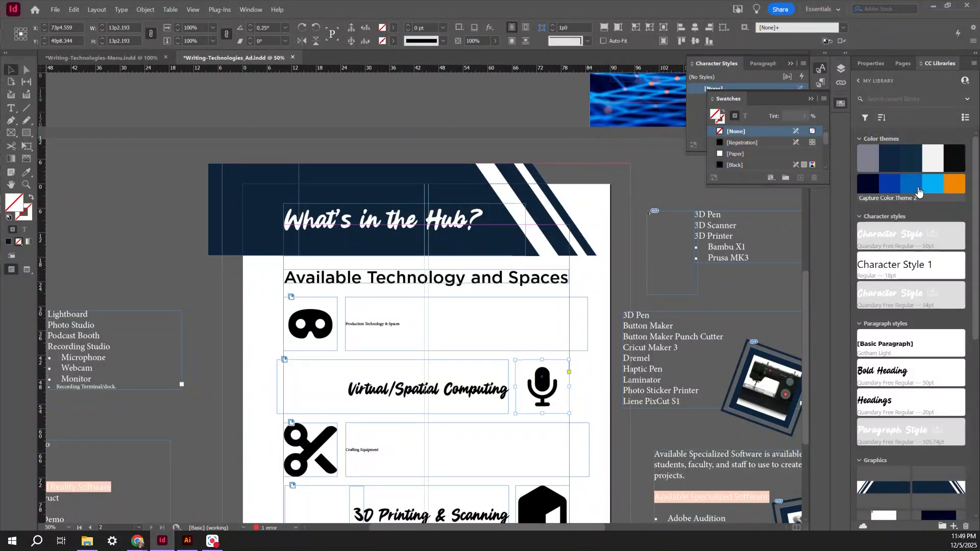
click(321, 336)
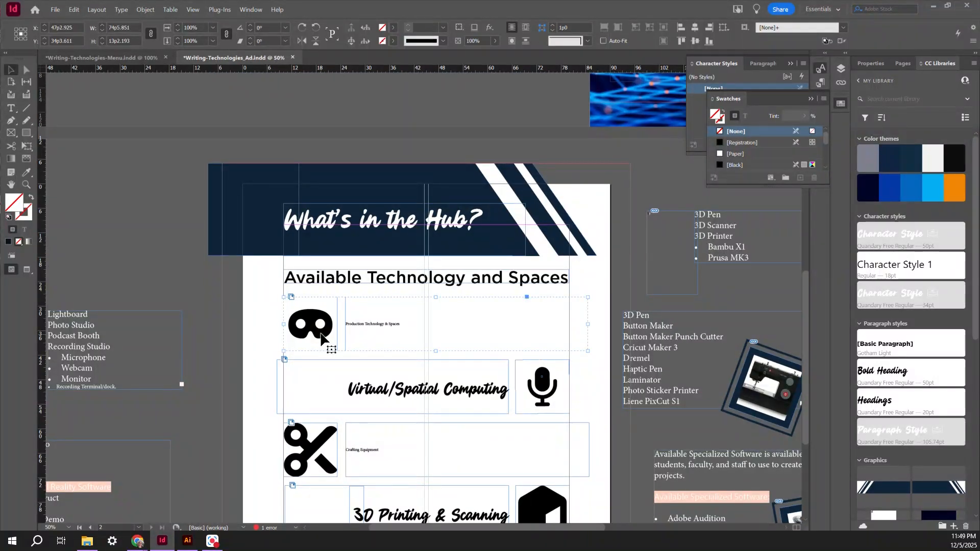
double_click(321, 335)
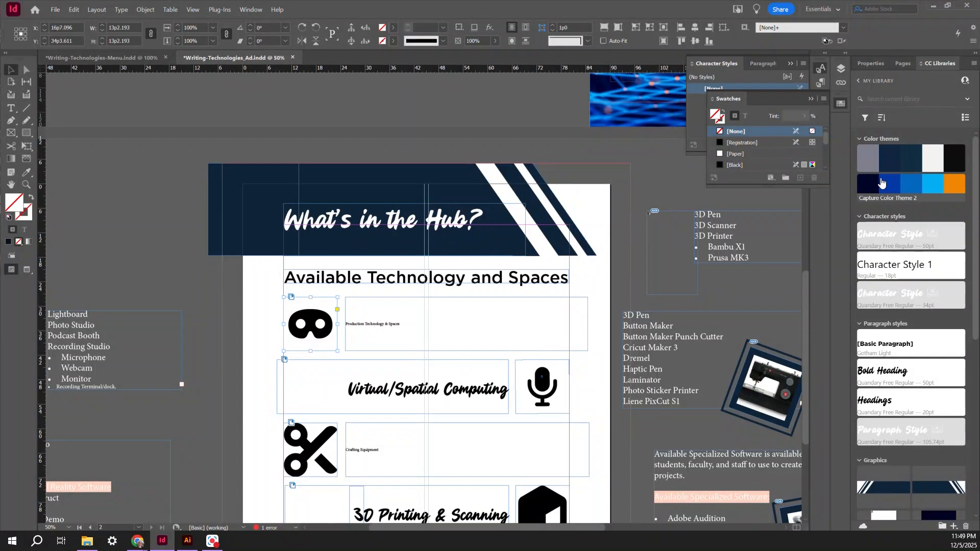
click(909, 189)
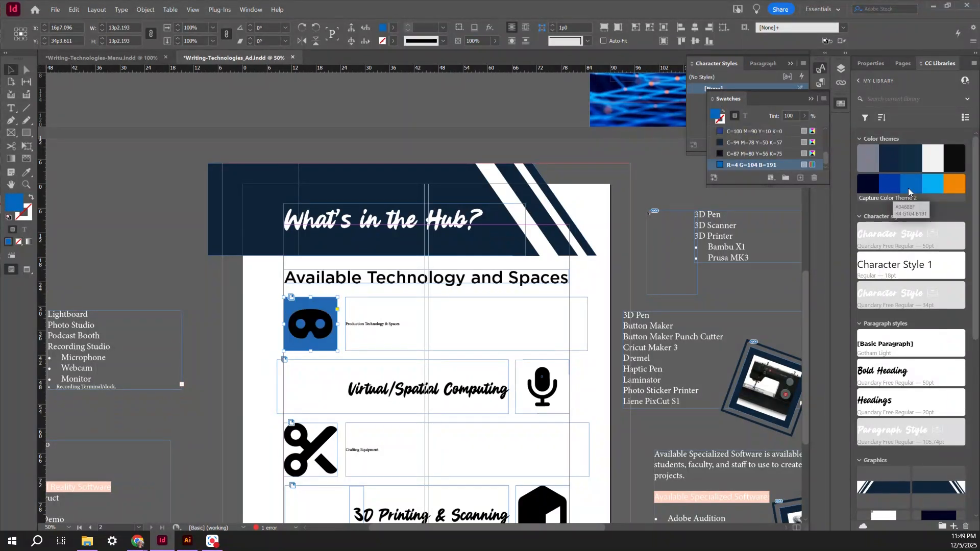
click(933, 190)
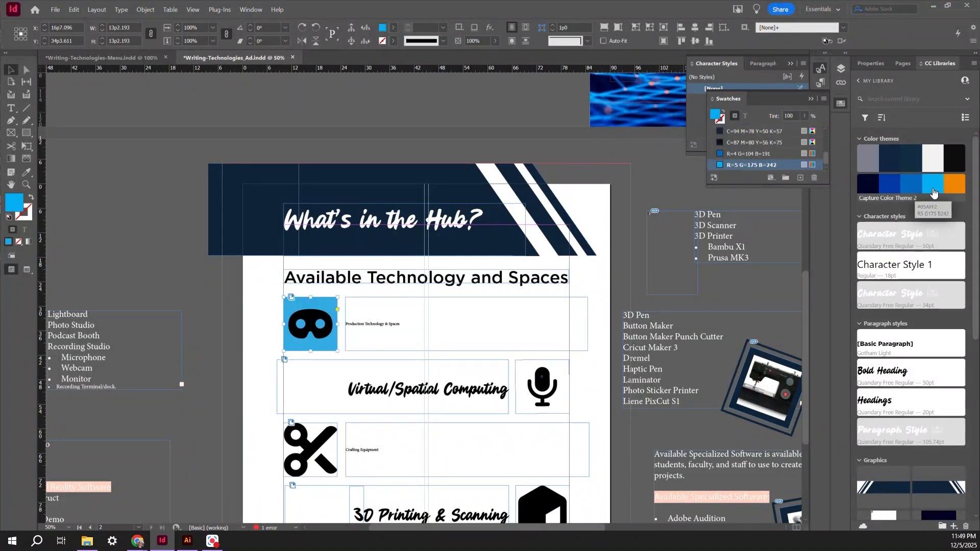
click(954, 185)
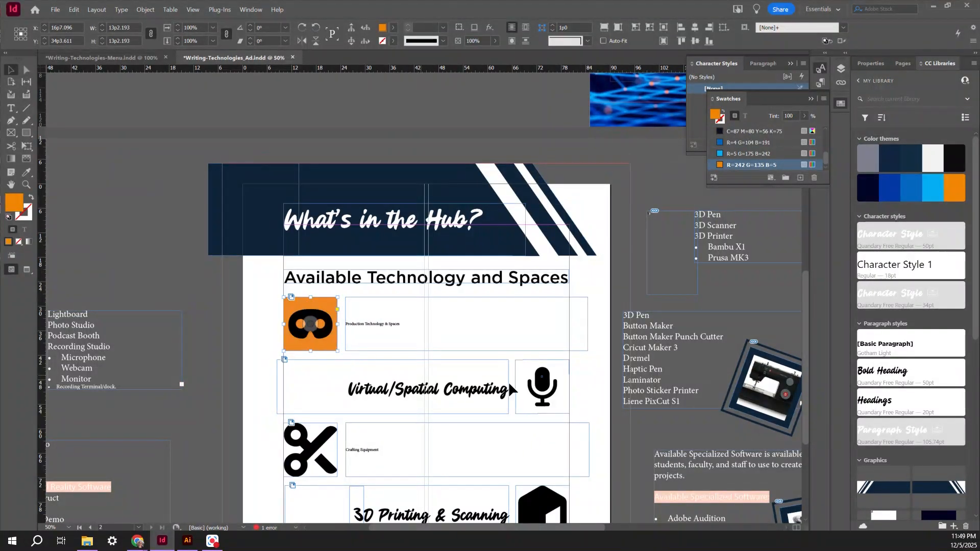
click(541, 380)
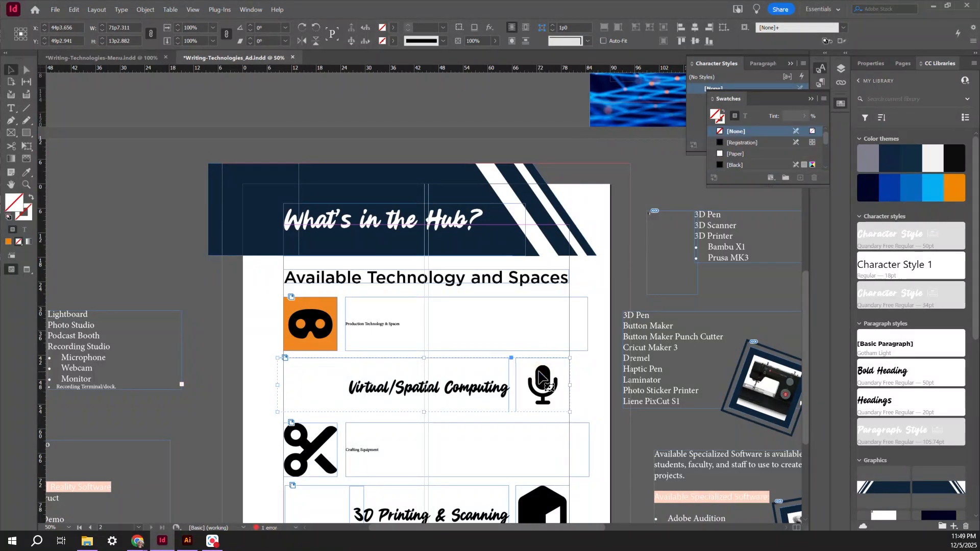
drag(542, 378, 542, 381)
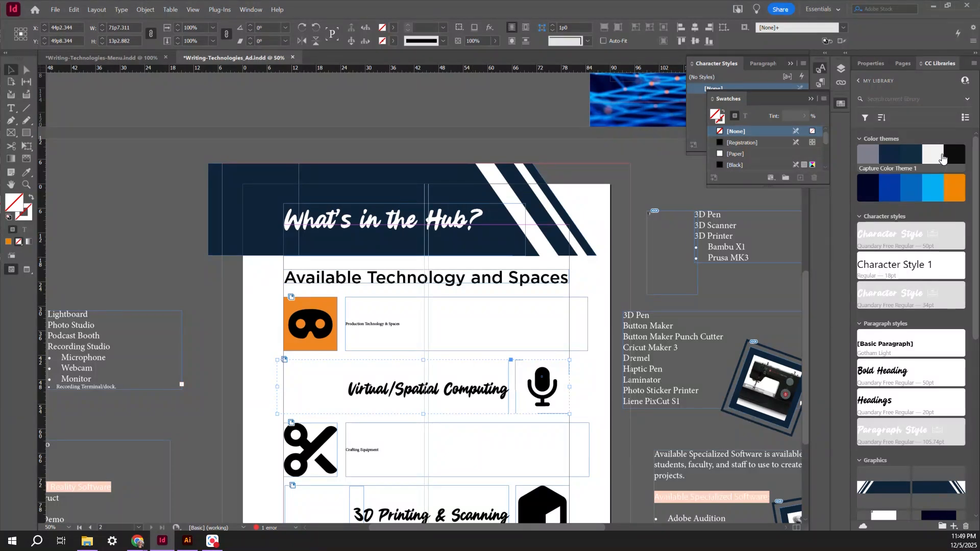
drag(325, 333, 327, 337)
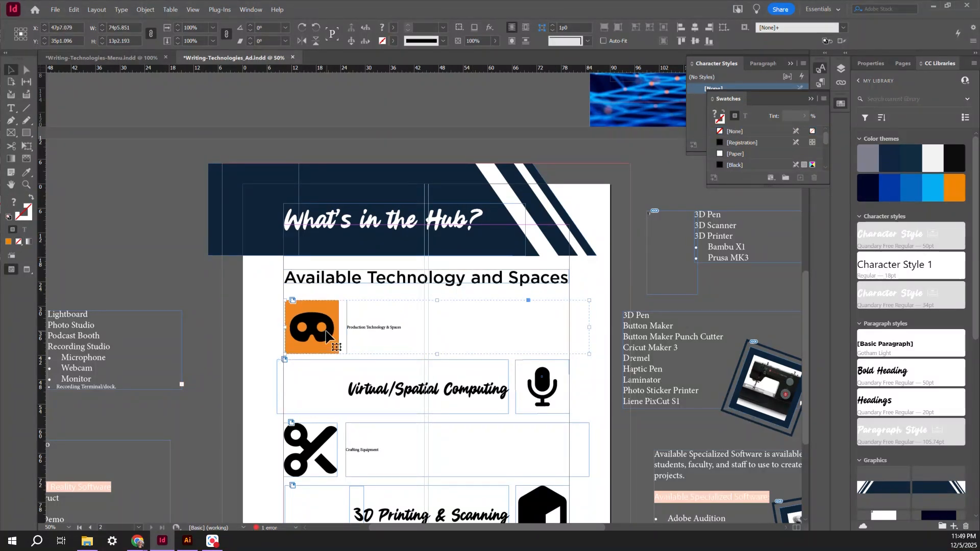
key(ctrl+z)
Step: Try the off-white of Capture Color Theme 1 as the mask icon frame's fill and undo the frame's fill changes
double_click(326, 333)
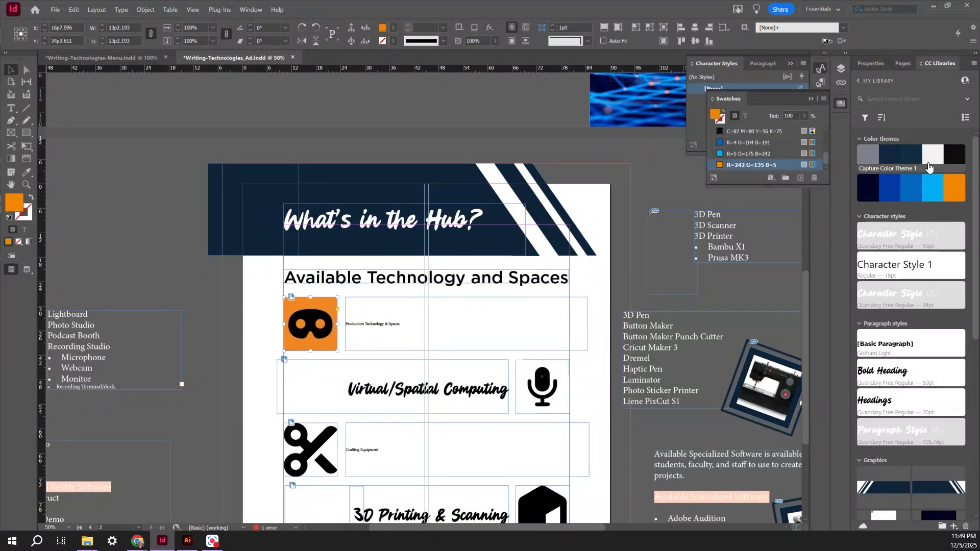
click(928, 162)
click(598, 301)
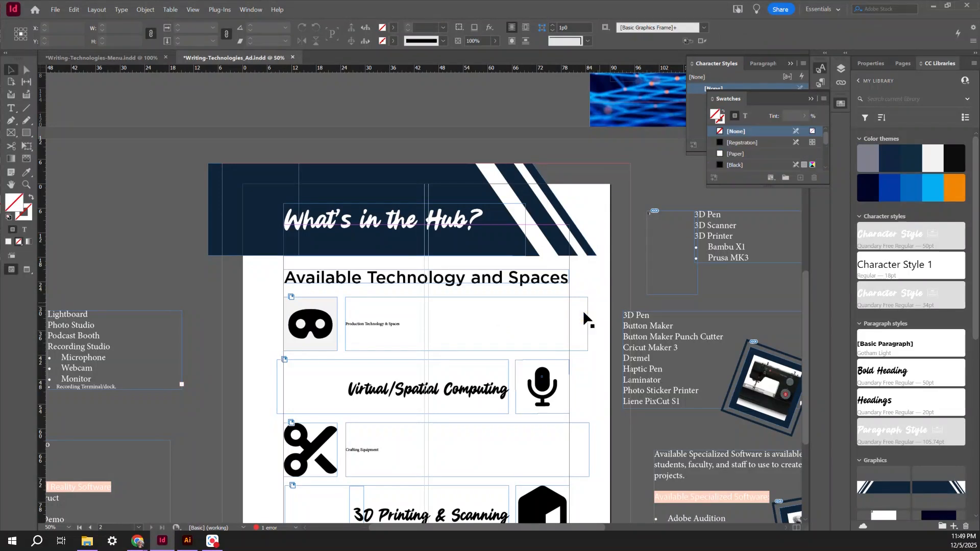
scroll(308, 341, down, 1)
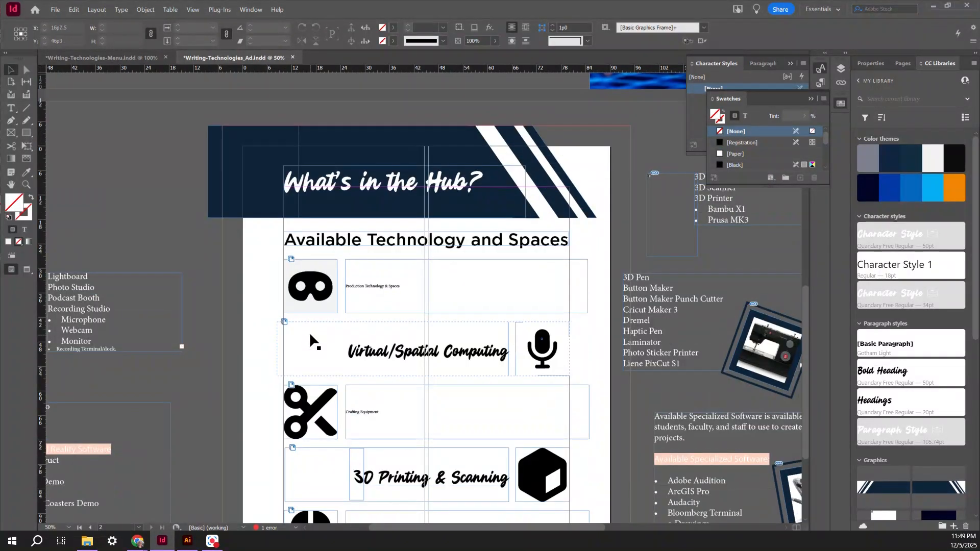
click(315, 328)
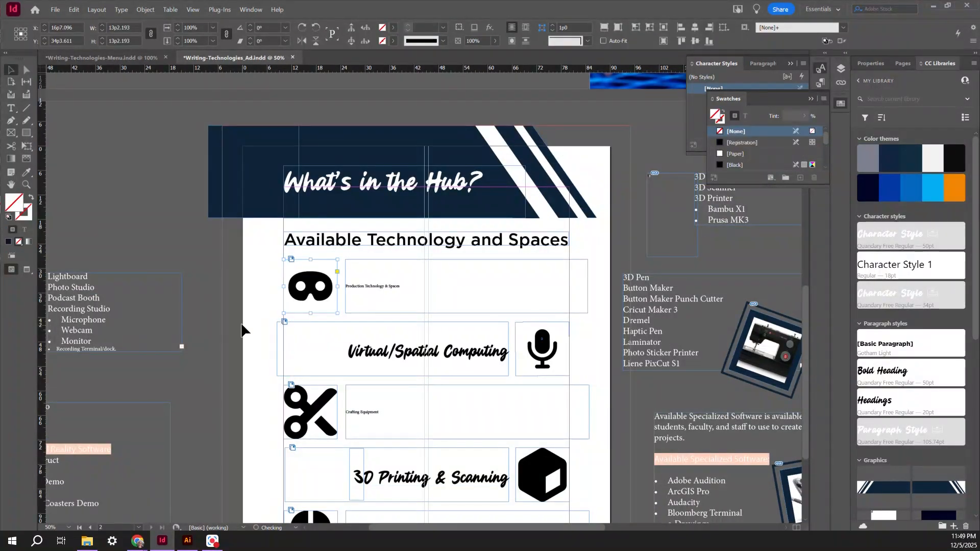
Step: Apply the Bold Heading paragraph style from My Library to the Production Technology & Spaces text
click(368, 284)
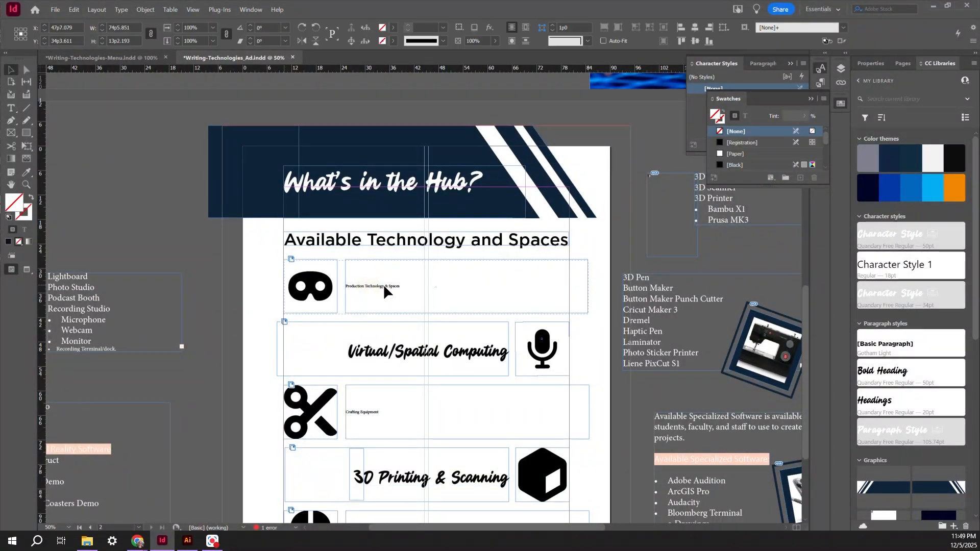
double_click(389, 289)
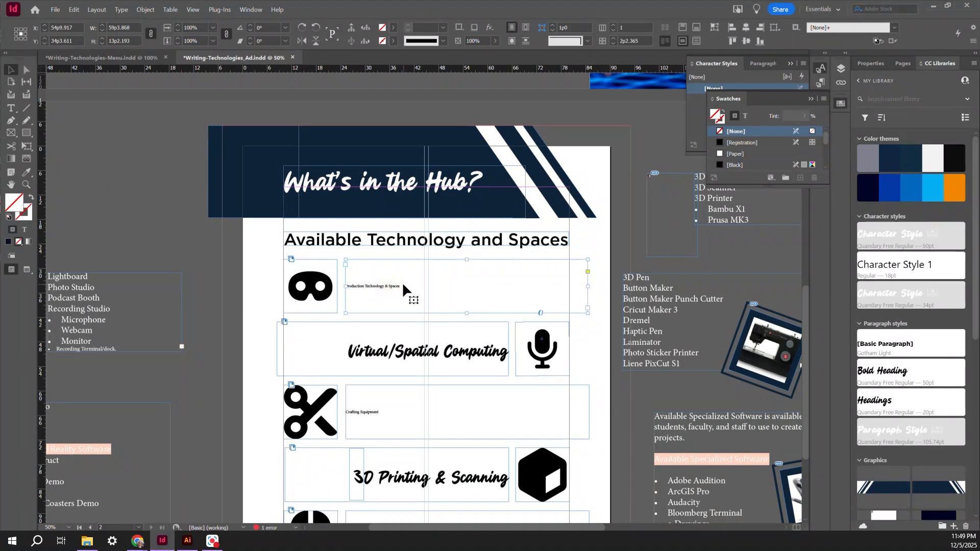
double_click(393, 285)
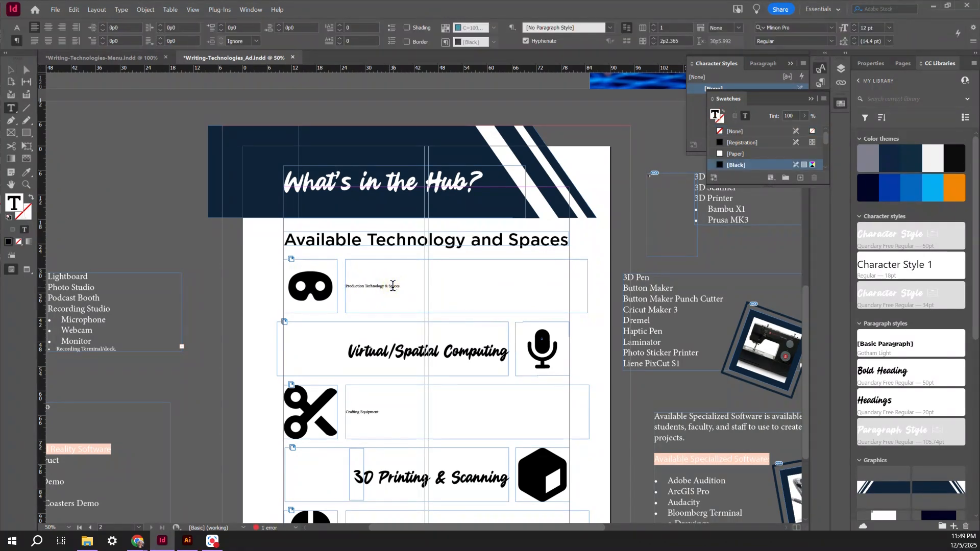
triple_click(393, 285)
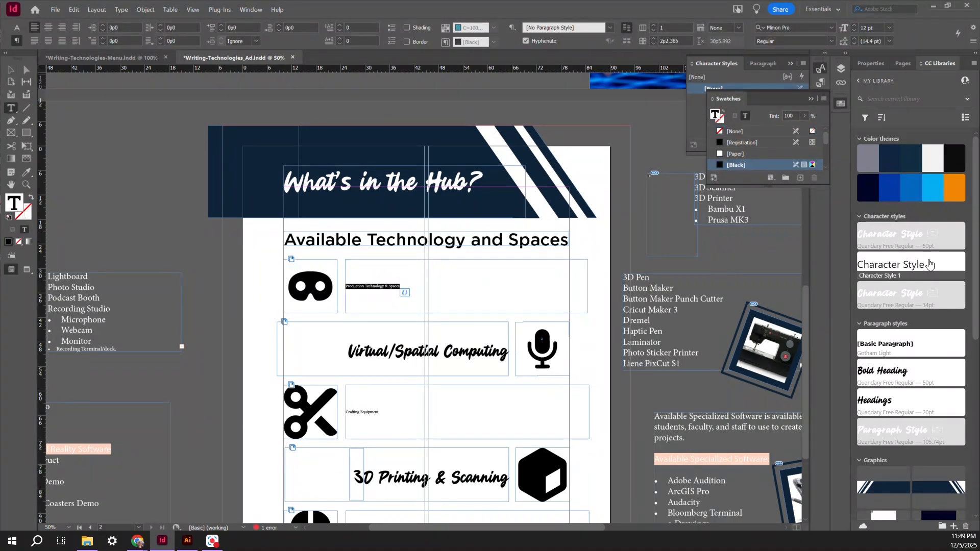
click(890, 372)
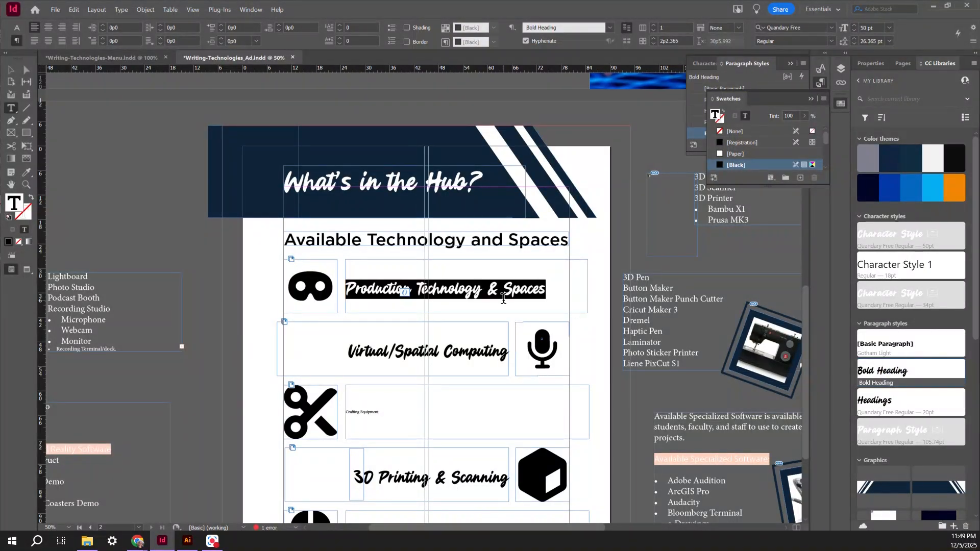
click(504, 299)
Step: Apply the Bold Heading library paragraph style to the Crafting Equipment text frame
click(352, 413)
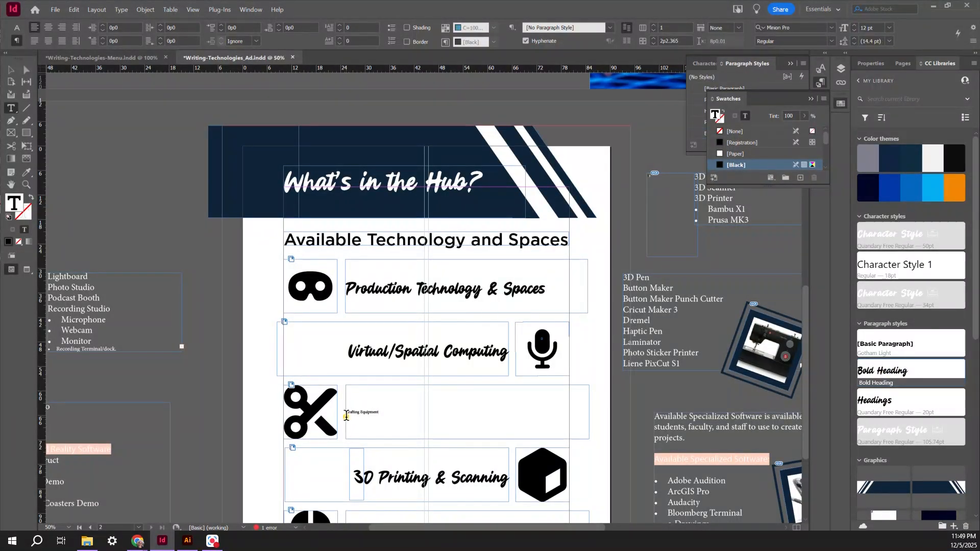
key(Escape)
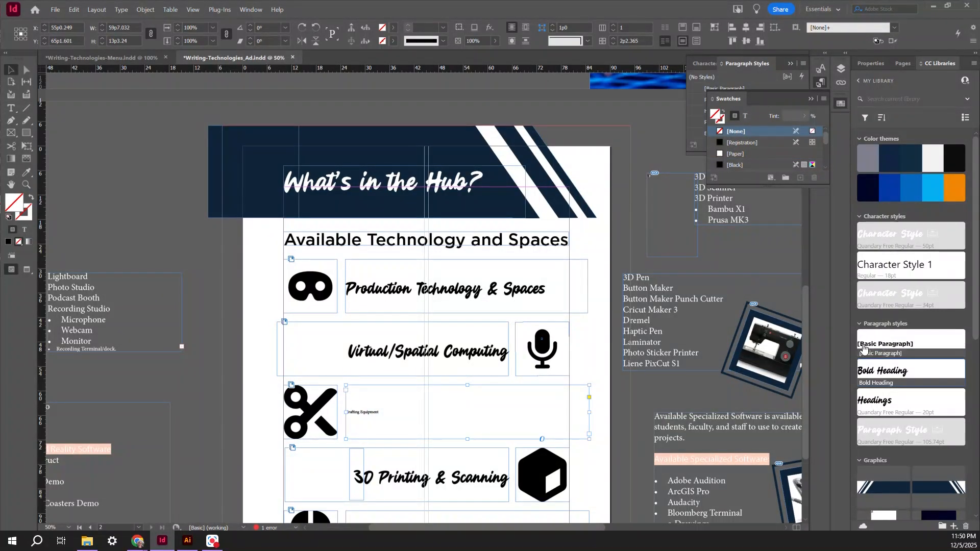
click(876, 374)
scroll(481, 356, down, 3)
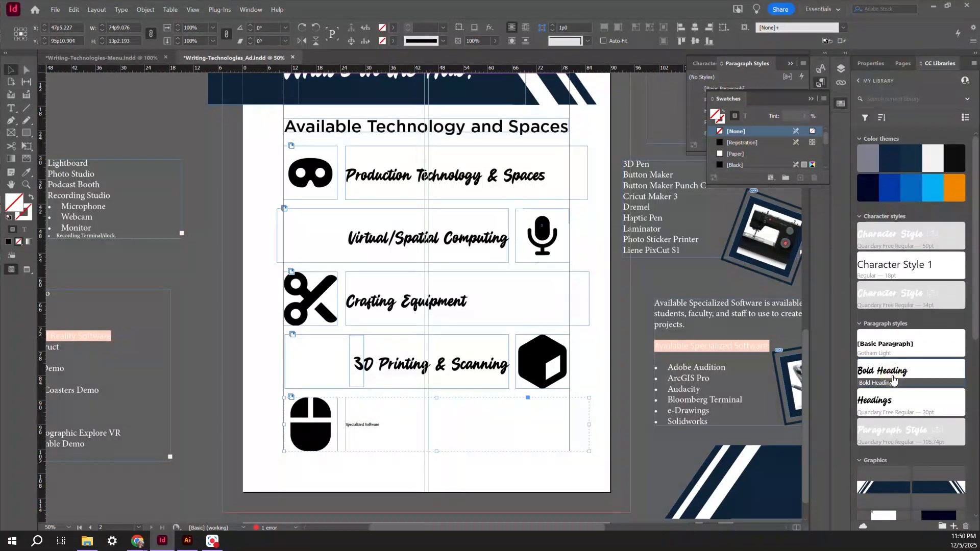
Step: Apply the Bold Heading library paragraph style to the Specialized Software text frame
click(396, 438)
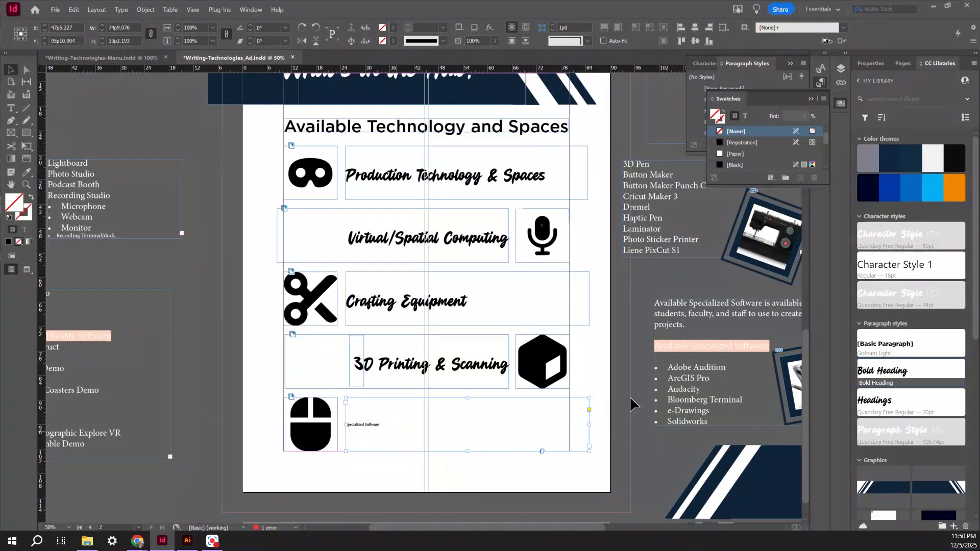
click(883, 367)
Step: Examine the ad document's cover page and the styled headings on its What's in the Hub? page
scroll(565, 332, up, 3)
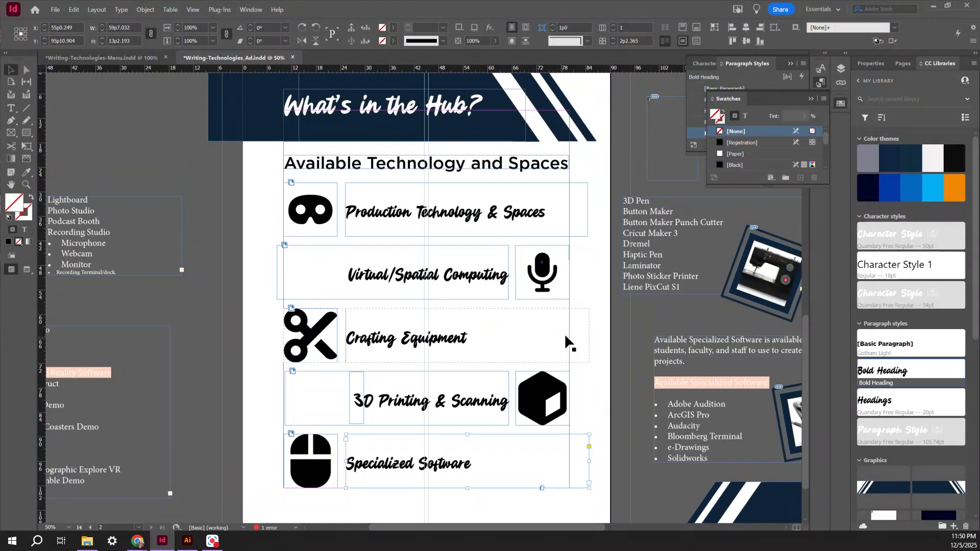
scroll(564, 332, up, 10)
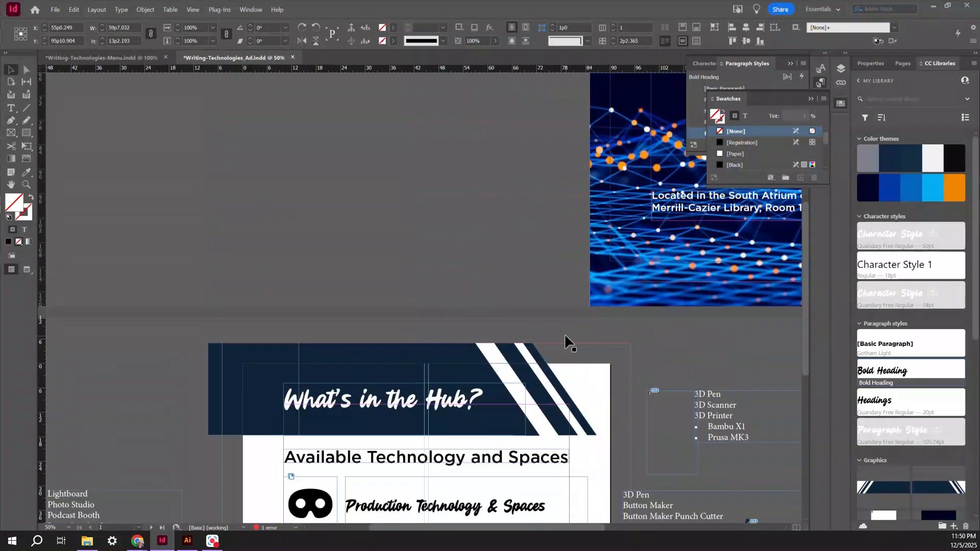
scroll(565, 333, right, 3)
scroll(566, 341, right, 3)
scroll(566, 341, down, 3)
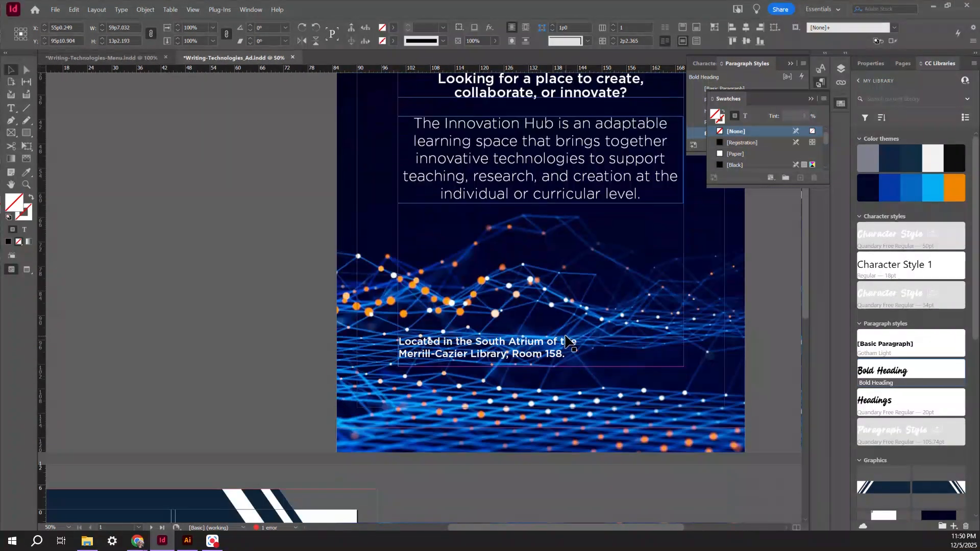
scroll(566, 341, up, 7)
scroll(566, 341, down, 6)
scroll(243, 254, down, 15)
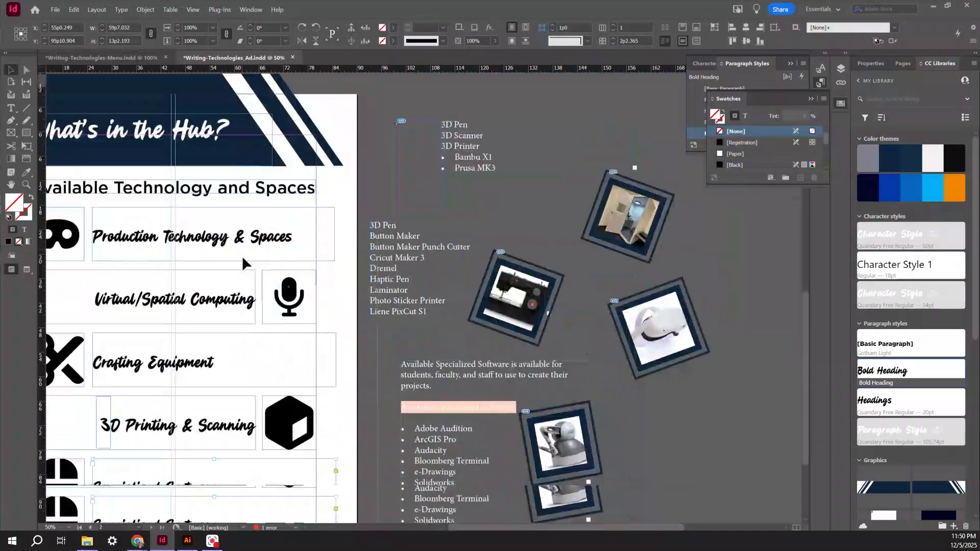
scroll(246, 279, left, 6)
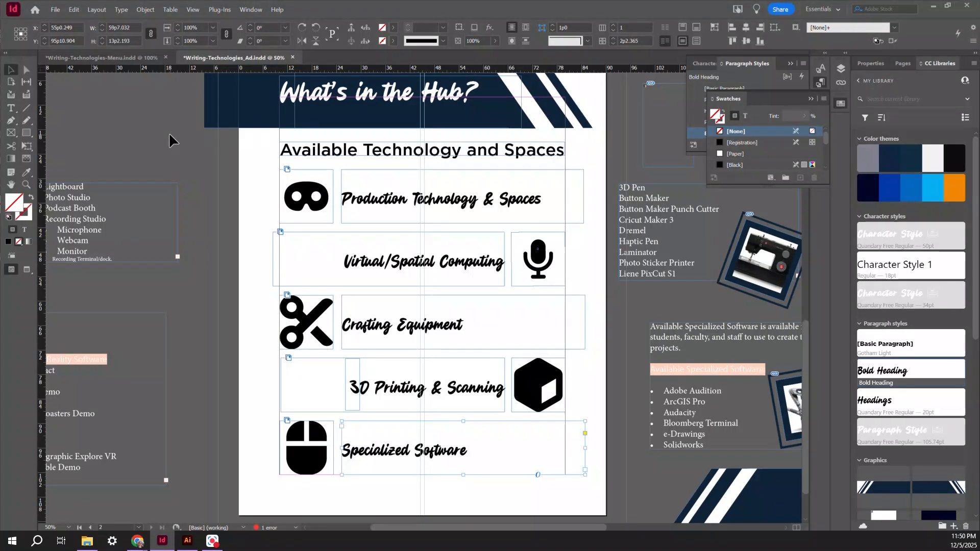
Step: Switch to the Writing-Technologies-Menu.indd document and reopen My Library from the list of available libraries
click(82, 58)
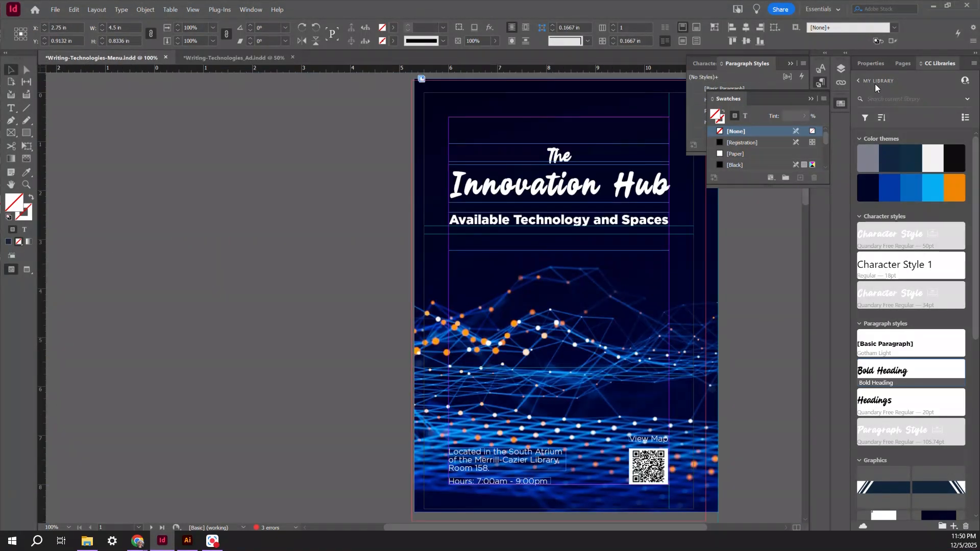
click(880, 81)
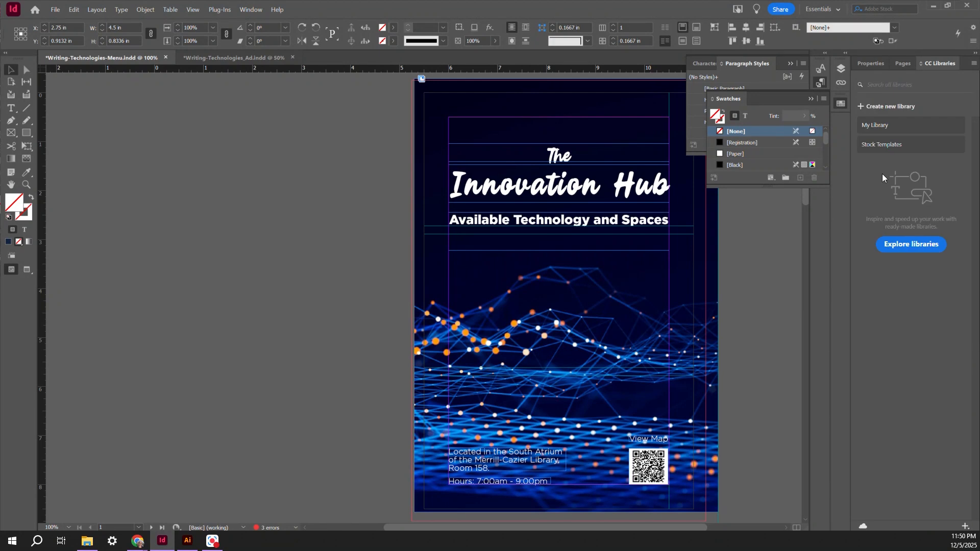
click(882, 128)
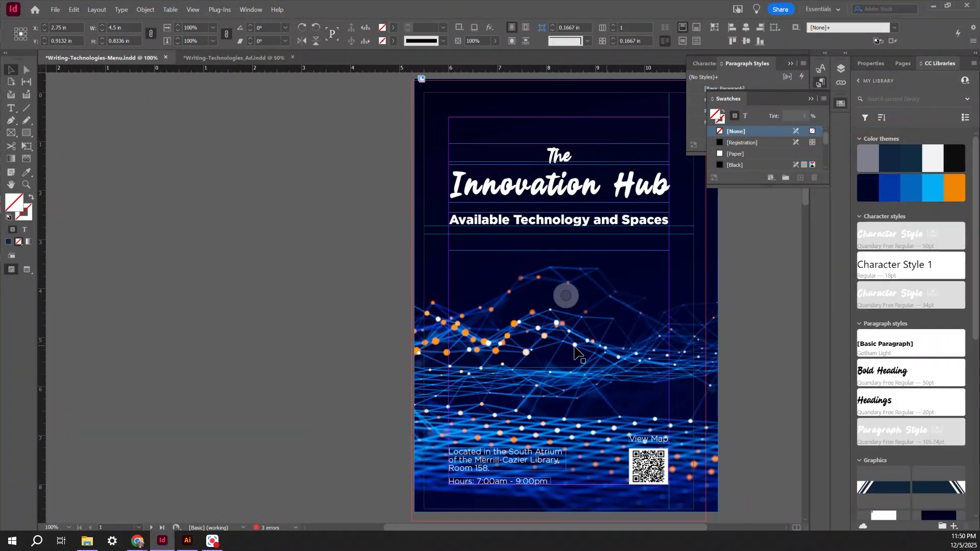
Step: Look over the menu's cover and inside spread, and compare its microphone icon with the graphics in My Library
scroll(574, 352, down, 4)
scroll(550, 322, up, 5)
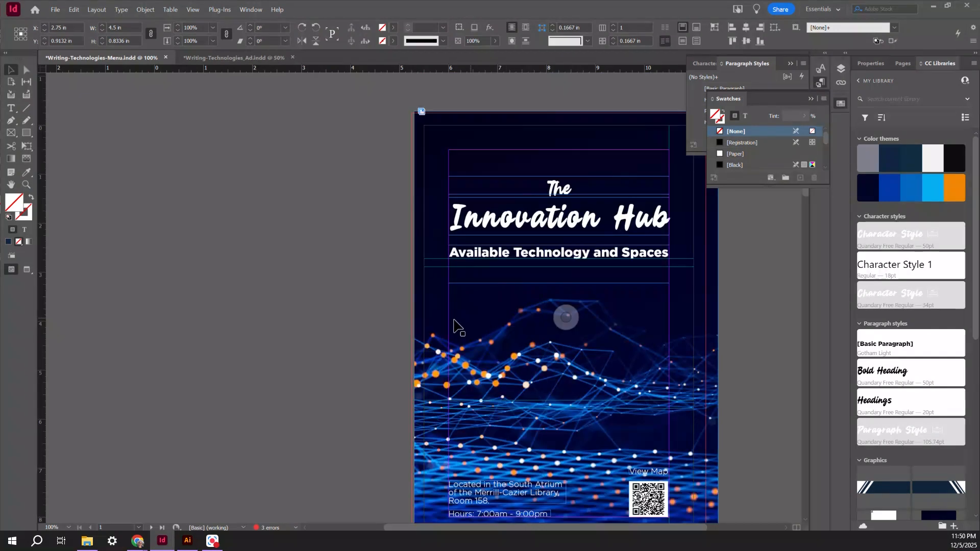
scroll(454, 326, down, 2)
scroll(469, 340, down, 8)
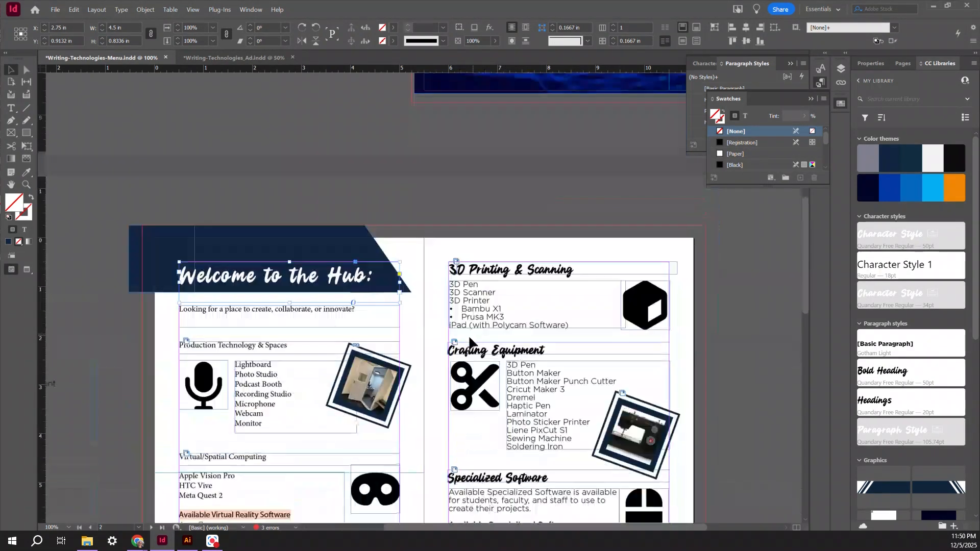
scroll(449, 341, down, 2)
scroll(327, 347, down, 2)
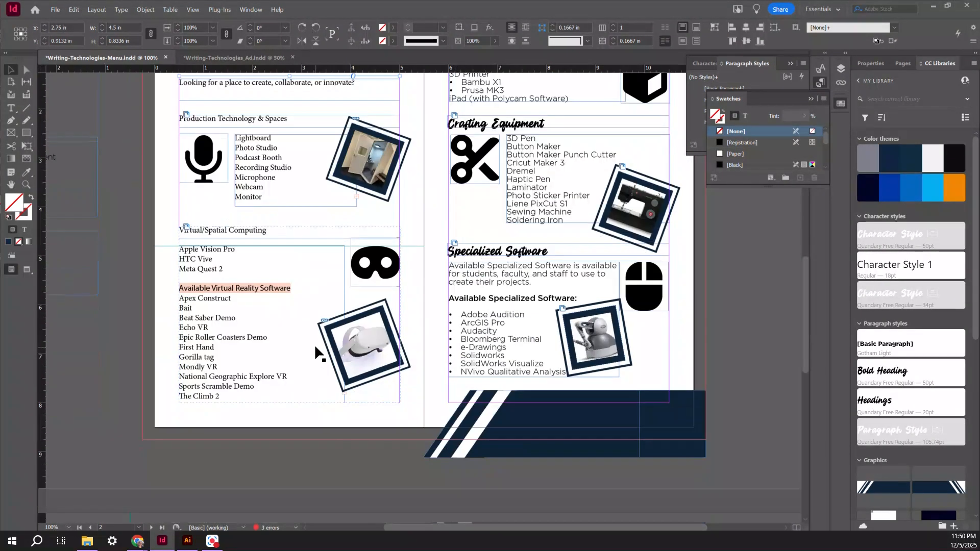
scroll(286, 306, up, 1)
click(206, 193)
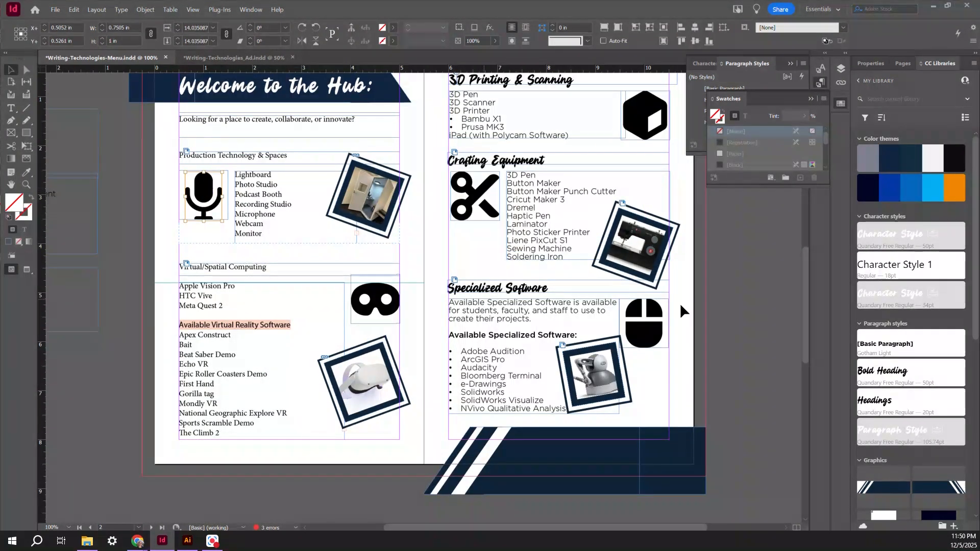
scroll(911, 316, down, 5)
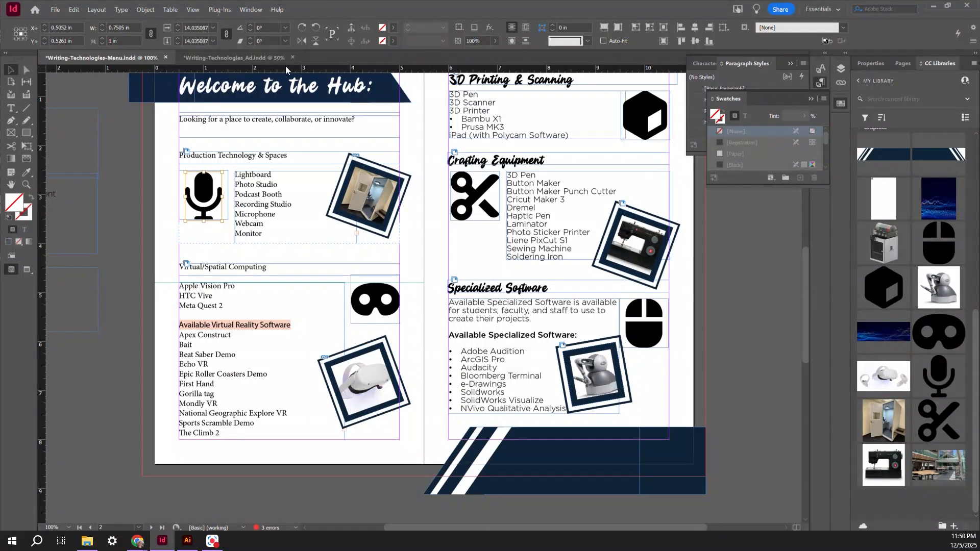
Step: Switch to Illustrator and recolor the linked microphone library graphic light green, saving it to the library
click(187, 541)
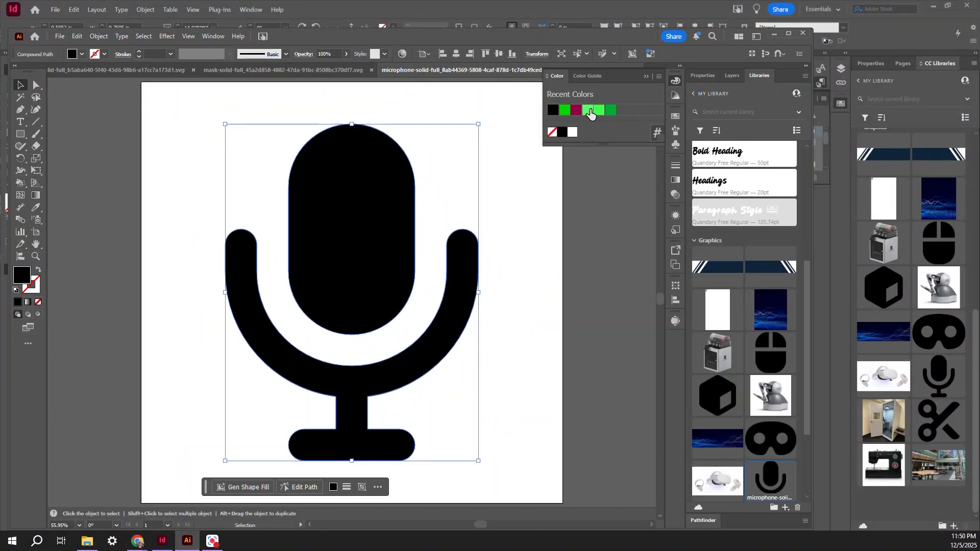
click(590, 110)
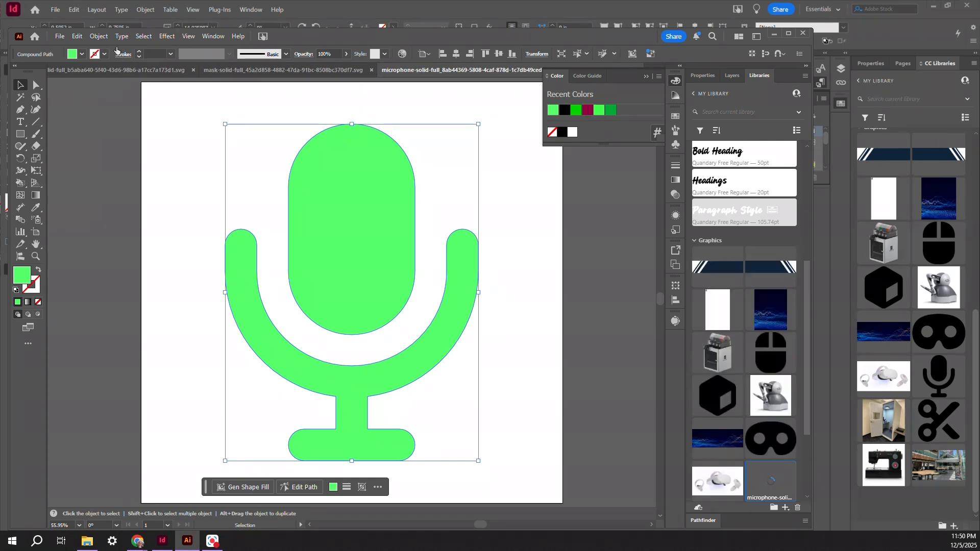
Step: Switch back to InDesign and check the microphone icon in both the menu and ad documents
key(alt+Tab)
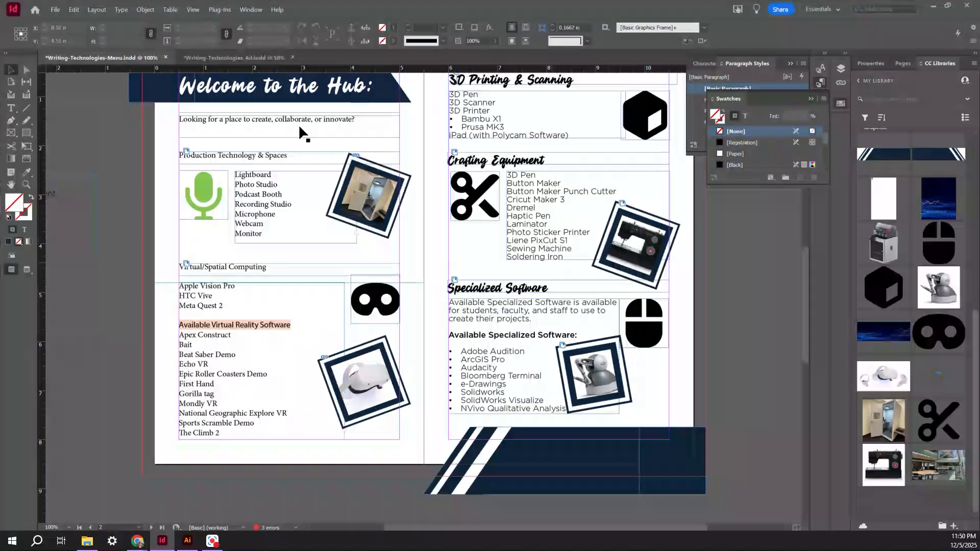
click(247, 57)
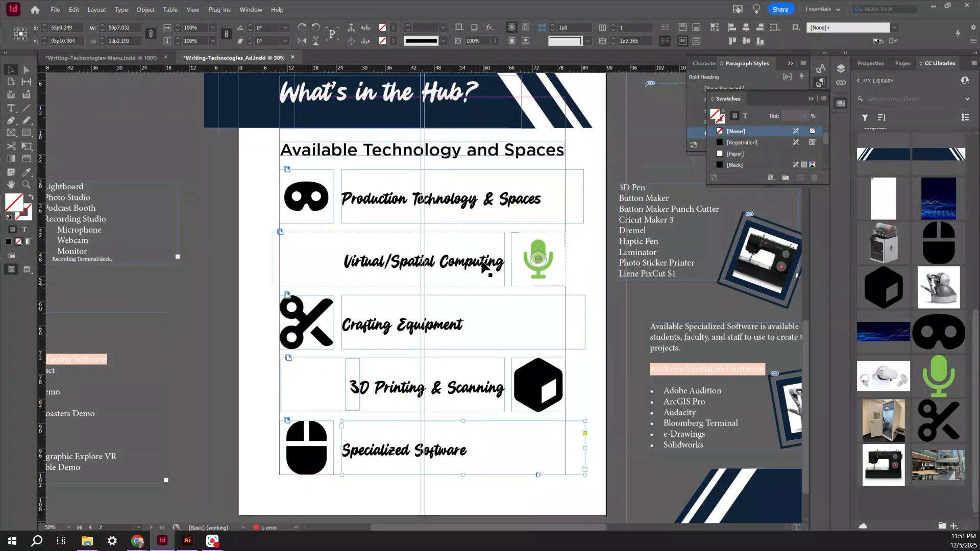
click(136, 57)
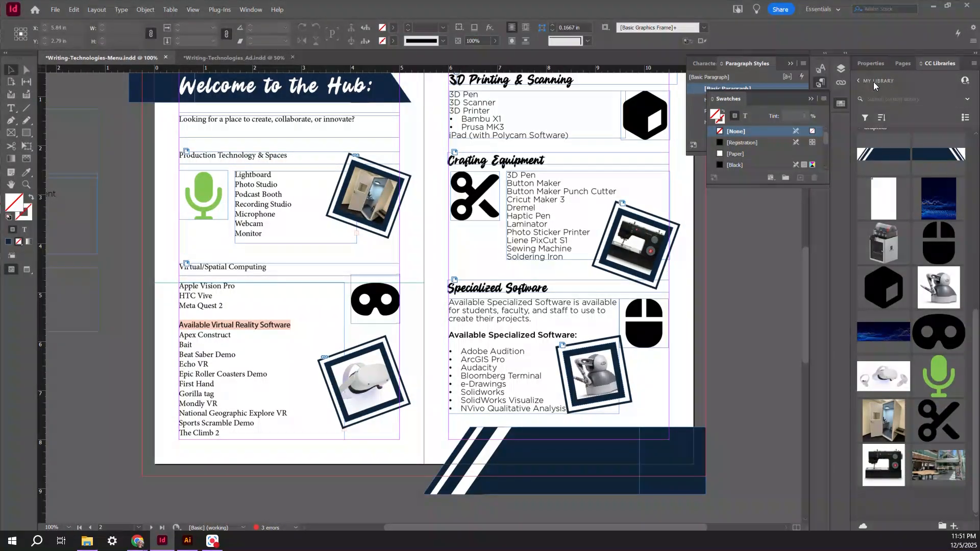
Step: Open the menu document's list of links and inspect the link info of mask-solid-full.svg and podcast-booth.jpeg
click(905, 64)
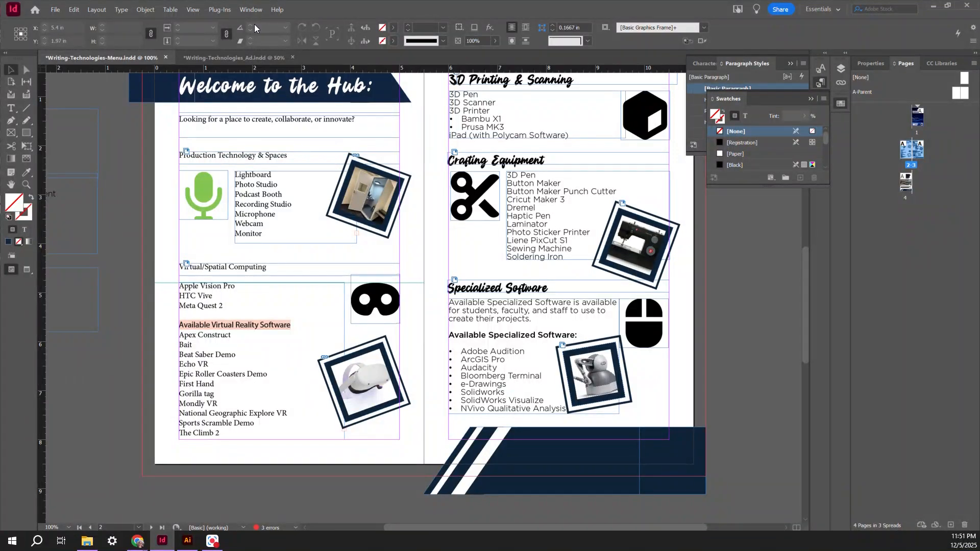
click(248, 9)
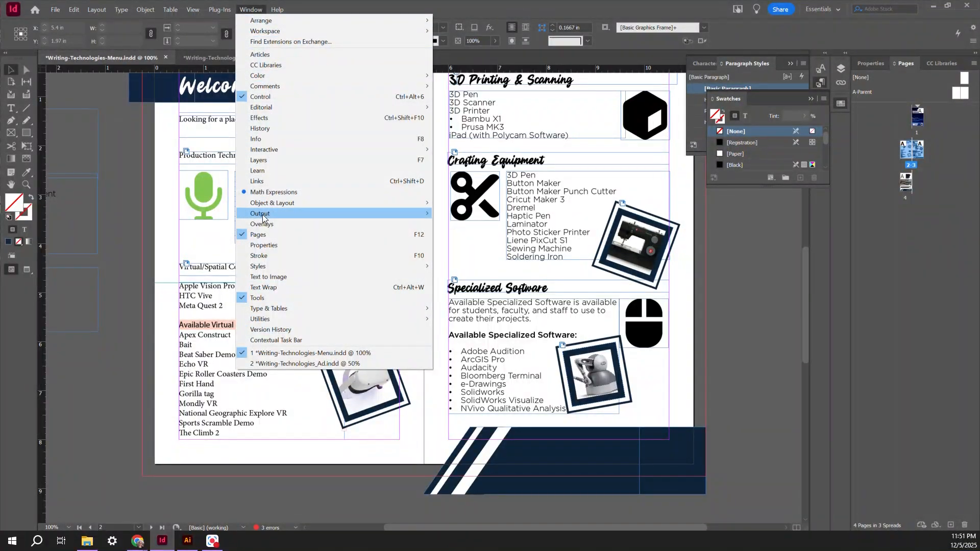
click(260, 182)
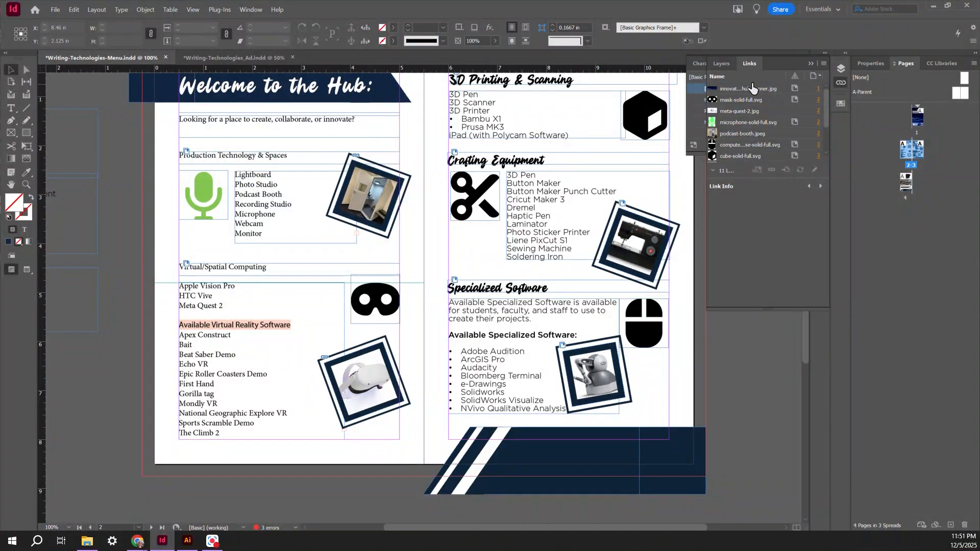
scroll(735, 100, down, 1)
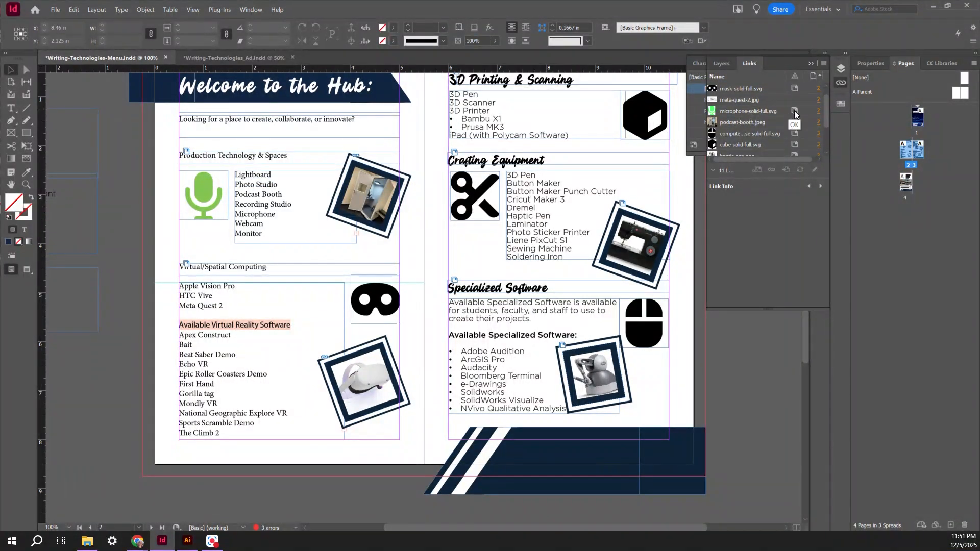
click(796, 89)
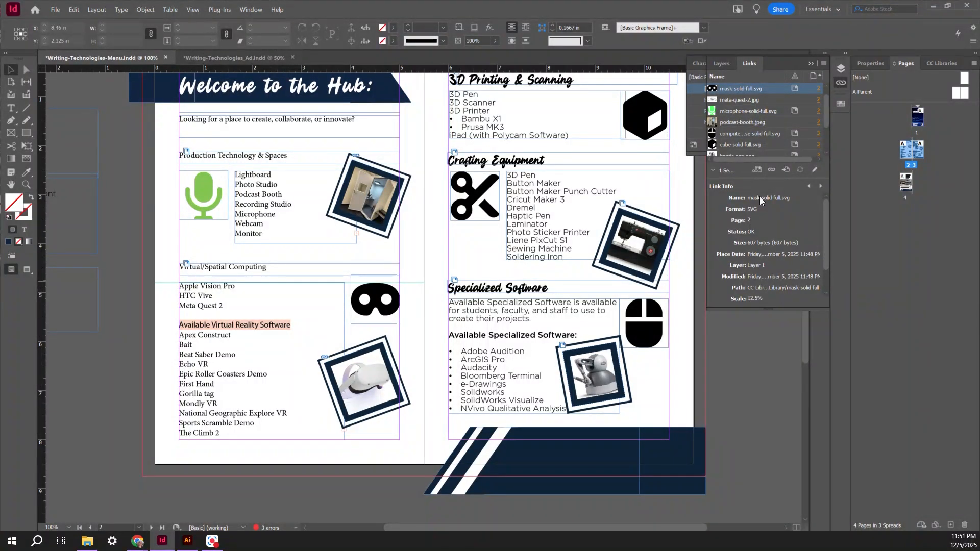
click(755, 123)
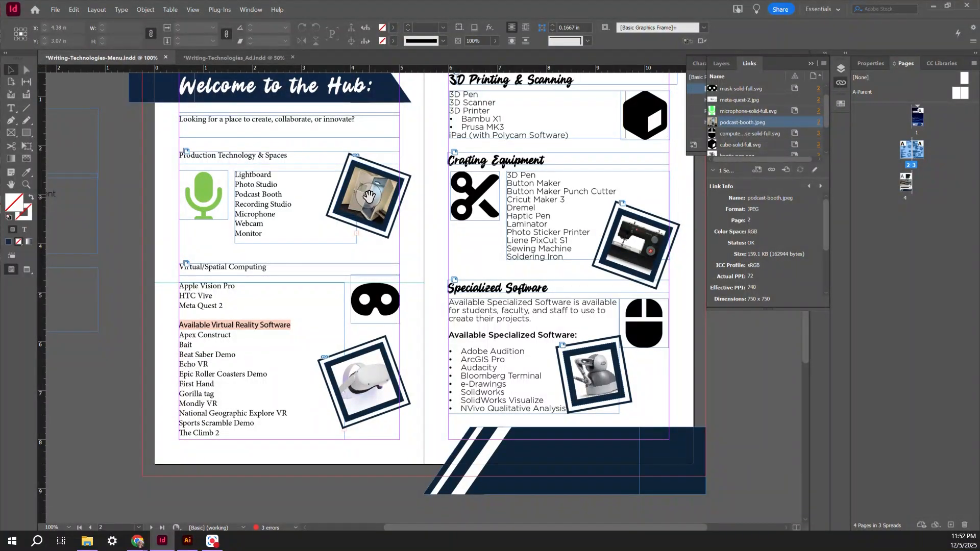
Step: Select the podcast booth photo frame beside the Production Technology & Spaces list
right_click(346, 209)
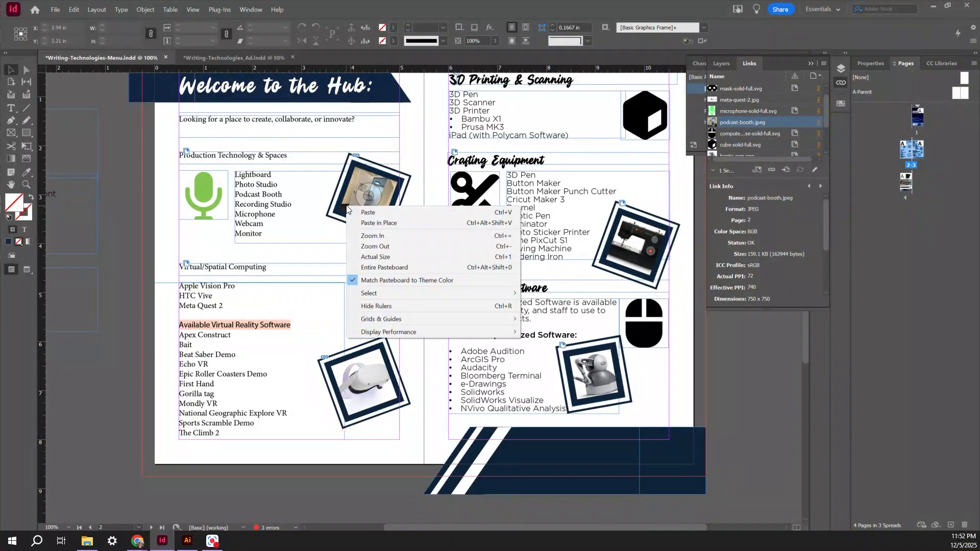
click(360, 185)
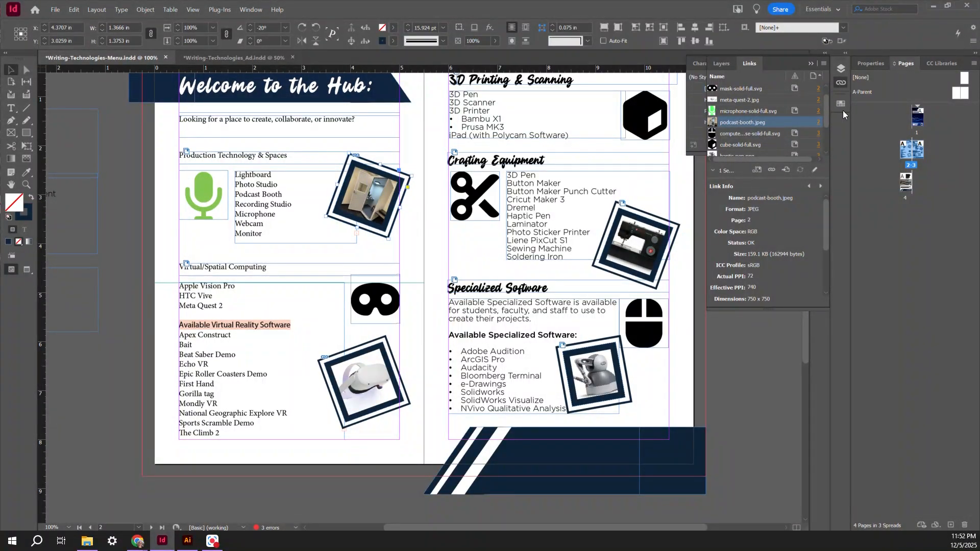